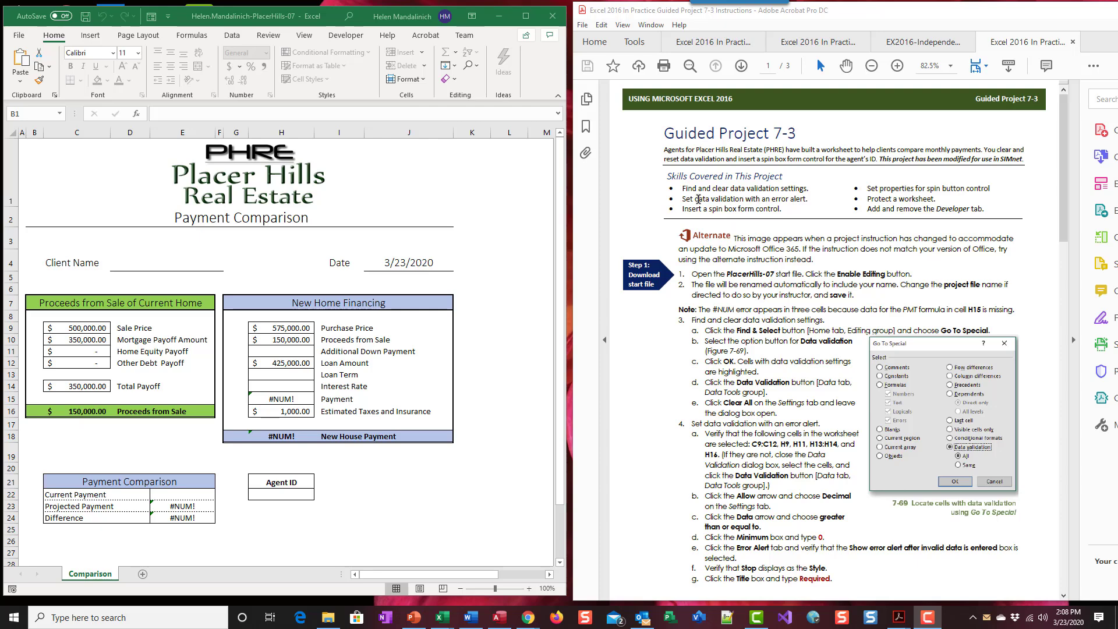
# Widen the PDF instructions window beside the workbook.
pyautogui.click(569, 175)
pyautogui.moveTo(569, 175)
pyautogui.mouseDown()
pyautogui.moveTo(532, 173)
pyautogui.moveTo(551, 173)
pyautogui.mouseUp()
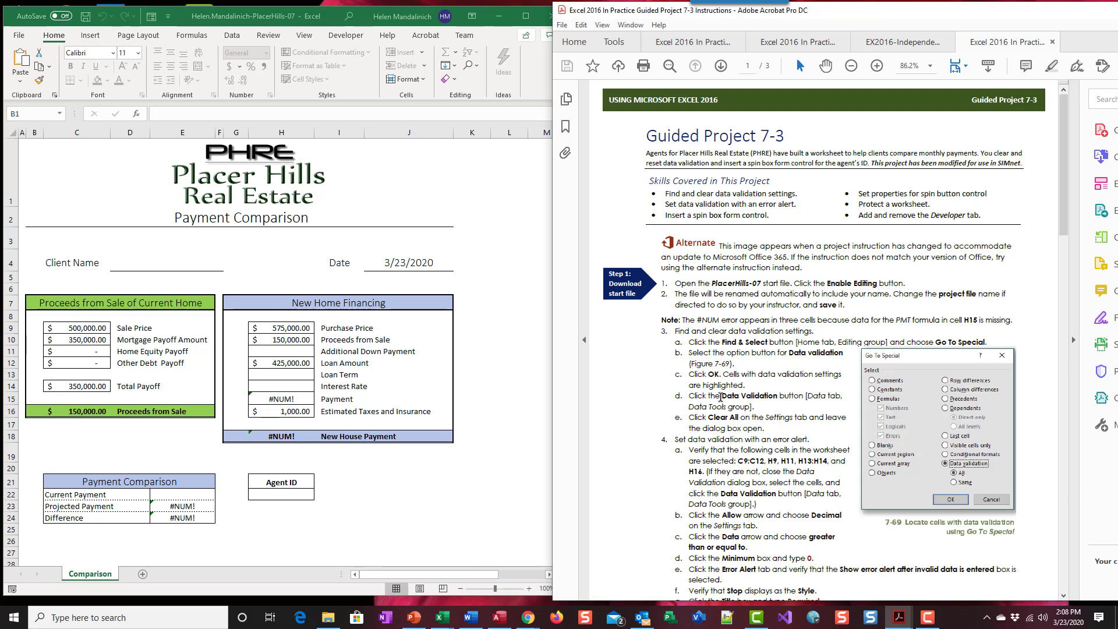
pyautogui.click(1099, 515)
# Inspect the Difference, Interest Rate and Payment cells against the note about the #NUM error and the PMT formula in H15.
pyautogui.click(296, 401)
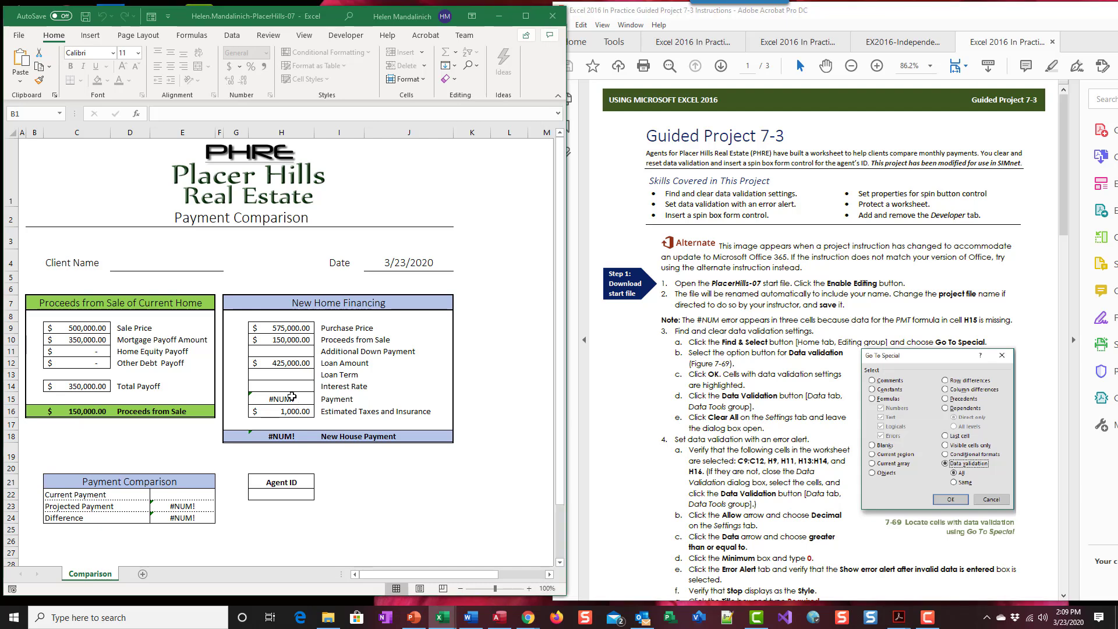
pyautogui.click(205, 506)
pyautogui.press('Down')
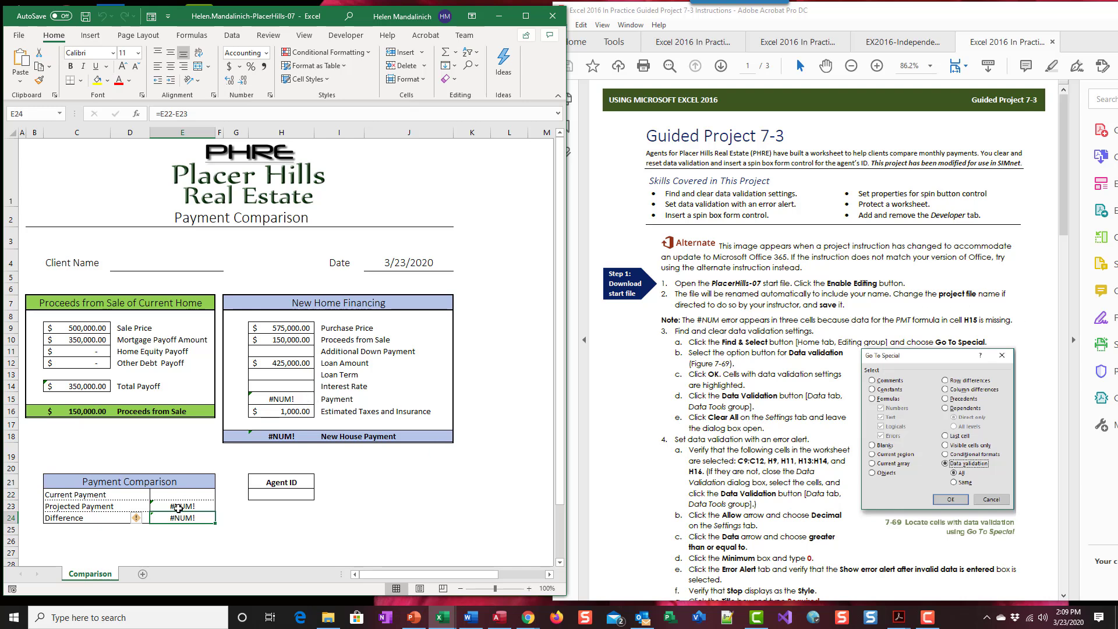
pyautogui.moveTo(965, 319); pyautogui.dragTo(981, 319)
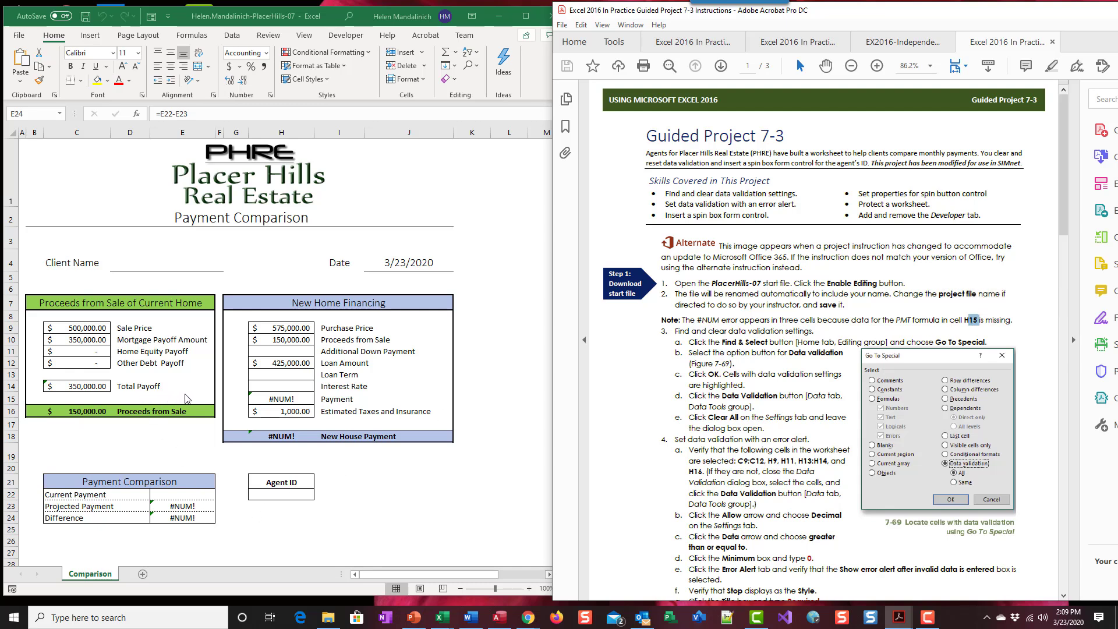
pyautogui.click(281, 387)
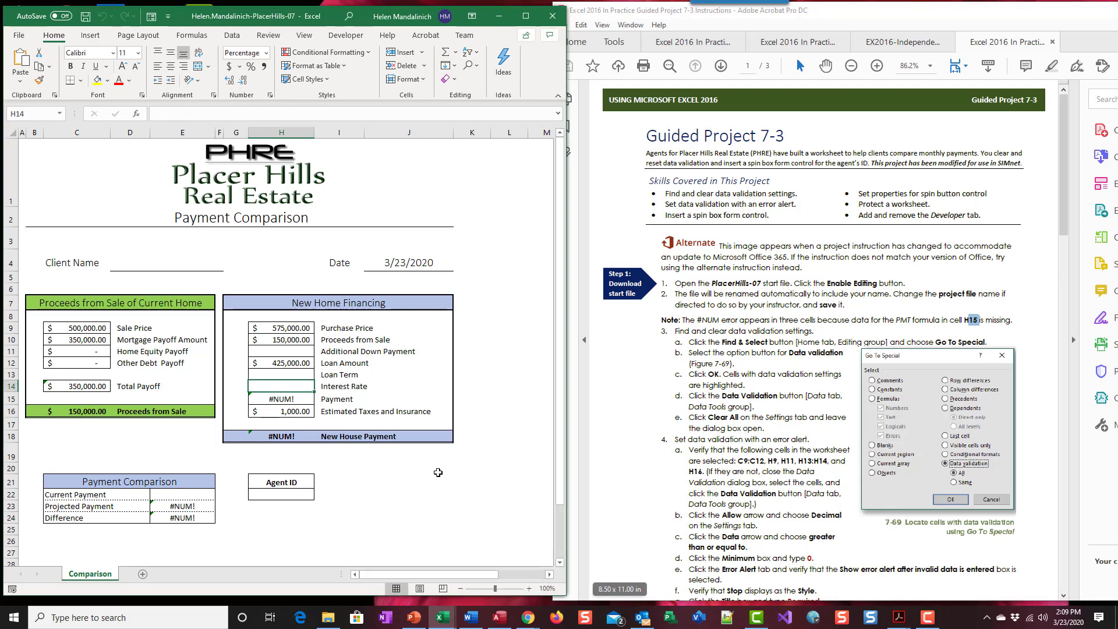
pyautogui.click(299, 399)
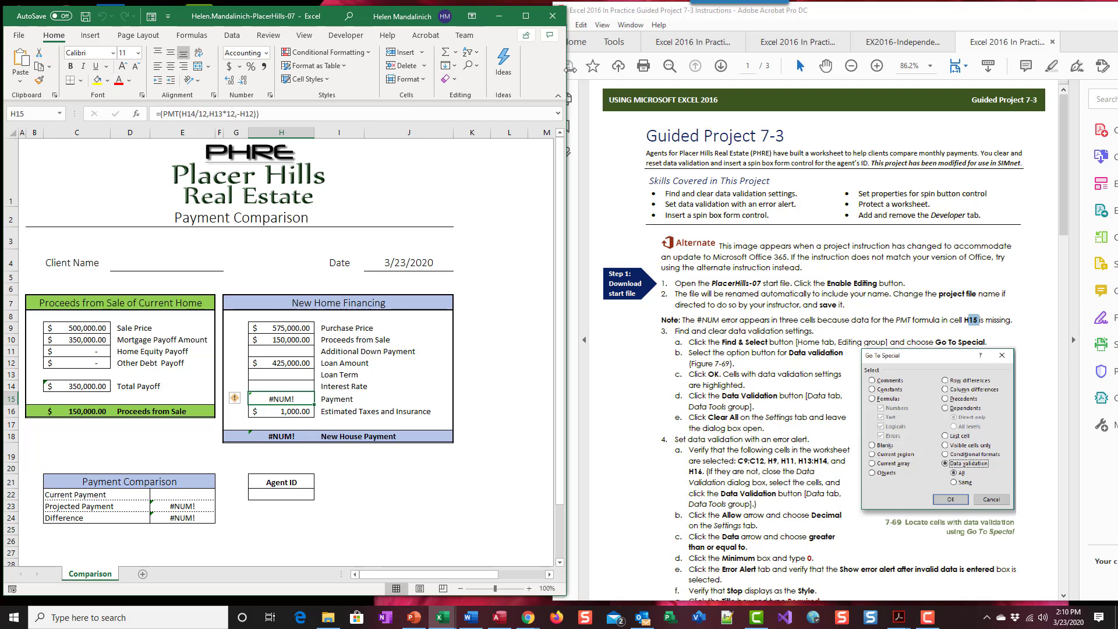
# Widen the workbook window and select all cells with data validation using Go To Special.
pyautogui.moveTo(570, 68); pyautogui.dragTo(658, 70)
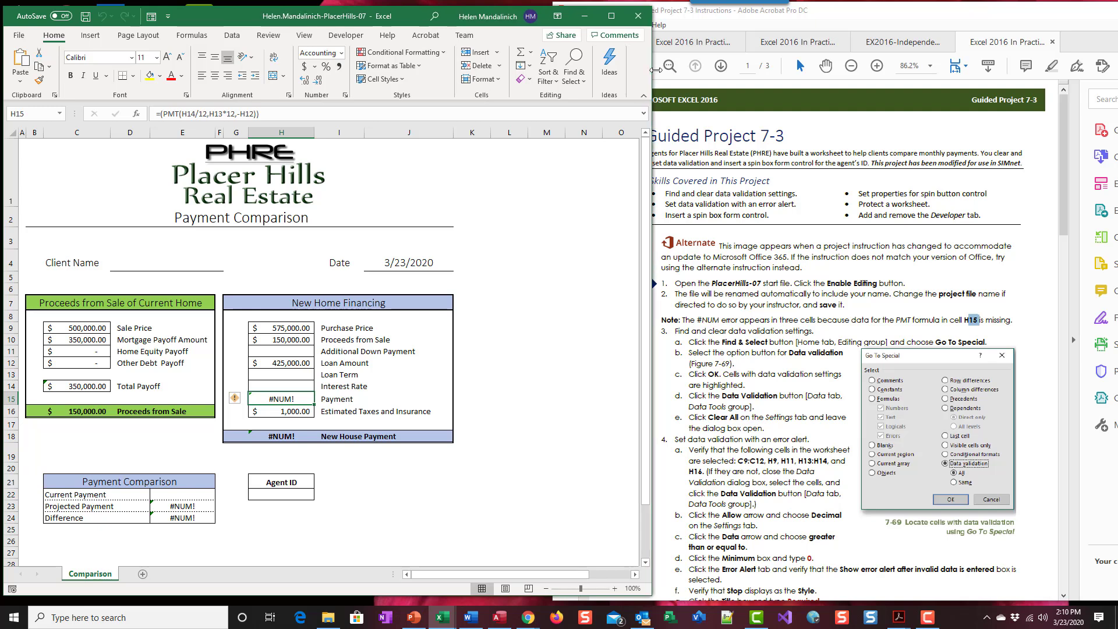
pyautogui.click(583, 82)
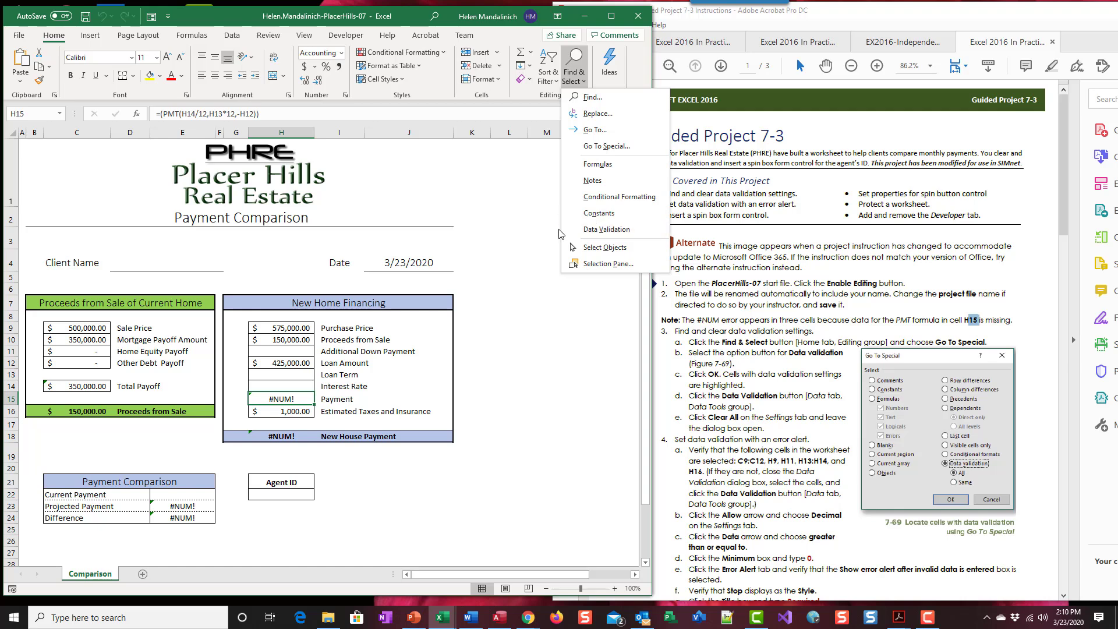
pyautogui.click(603, 146)
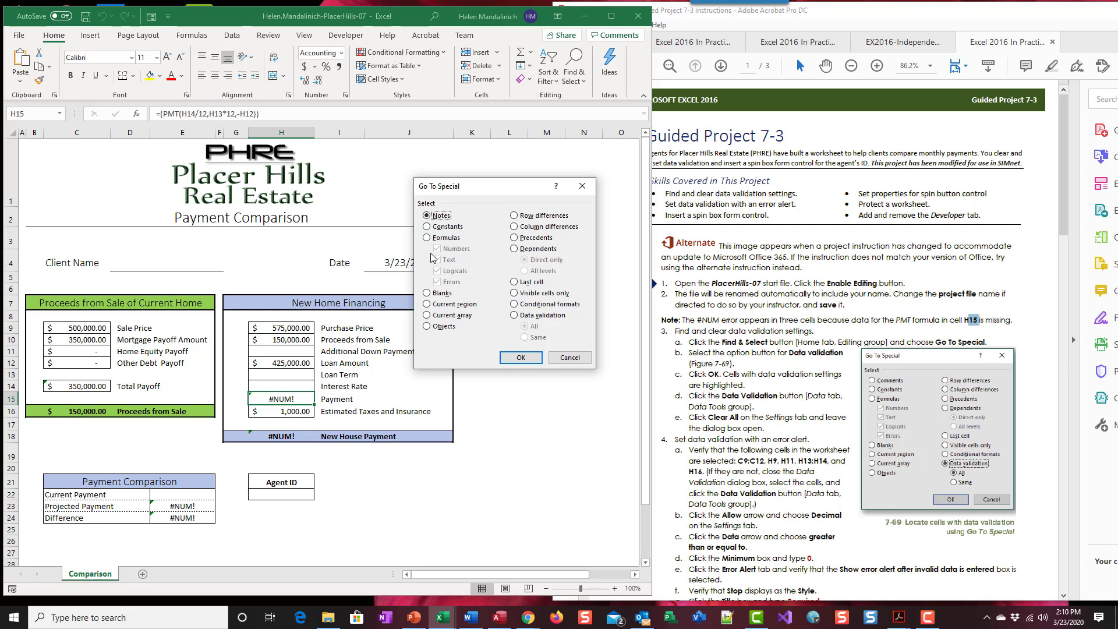
pyautogui.click(513, 315)
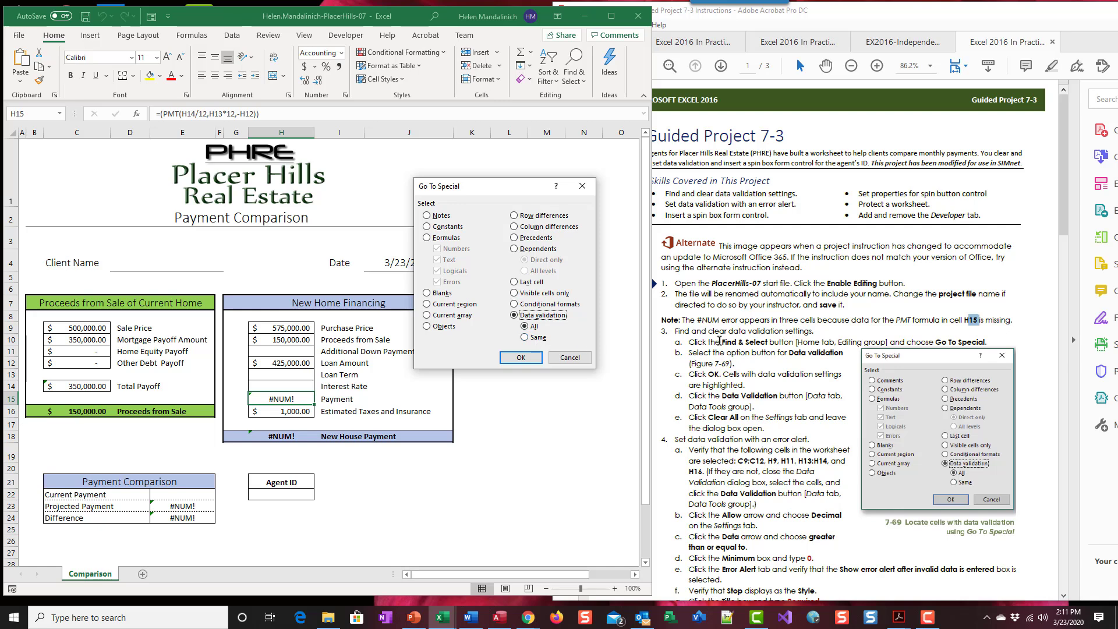
pyautogui.click(532, 359)
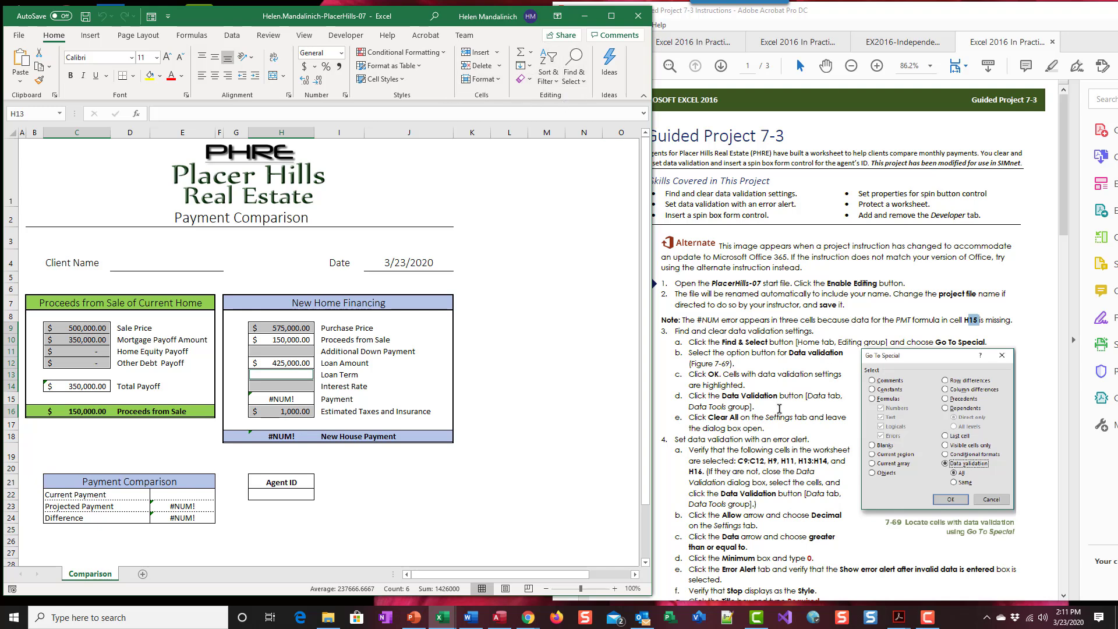
# Clear all data validation settings for the selected cells, keeping the Data Validation dialog open.
pyautogui.click(232, 35)
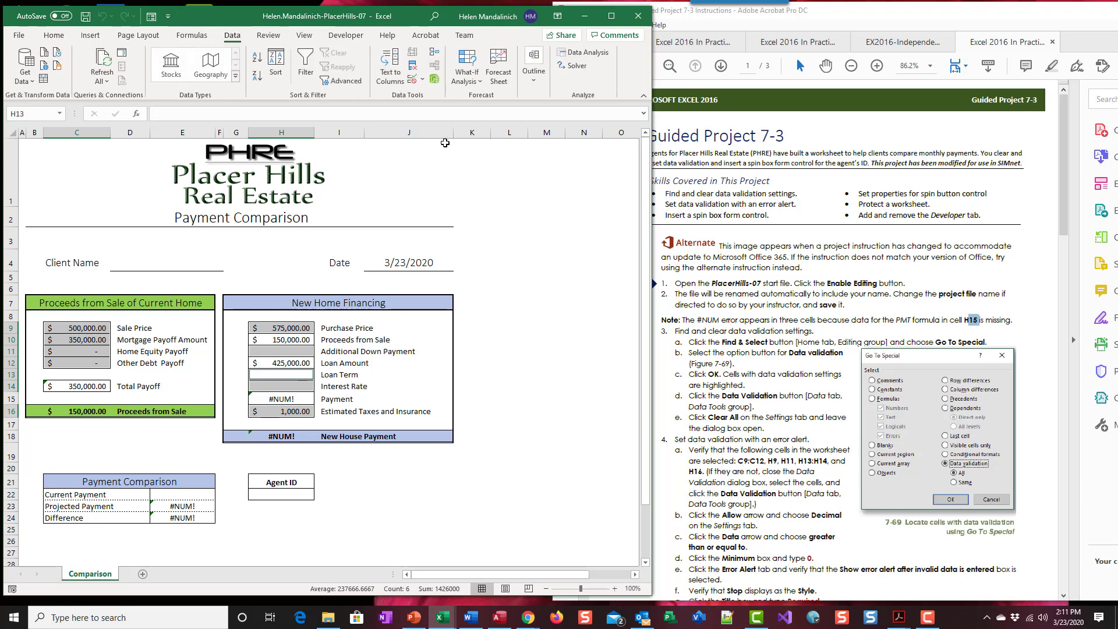
pyautogui.click(425, 79)
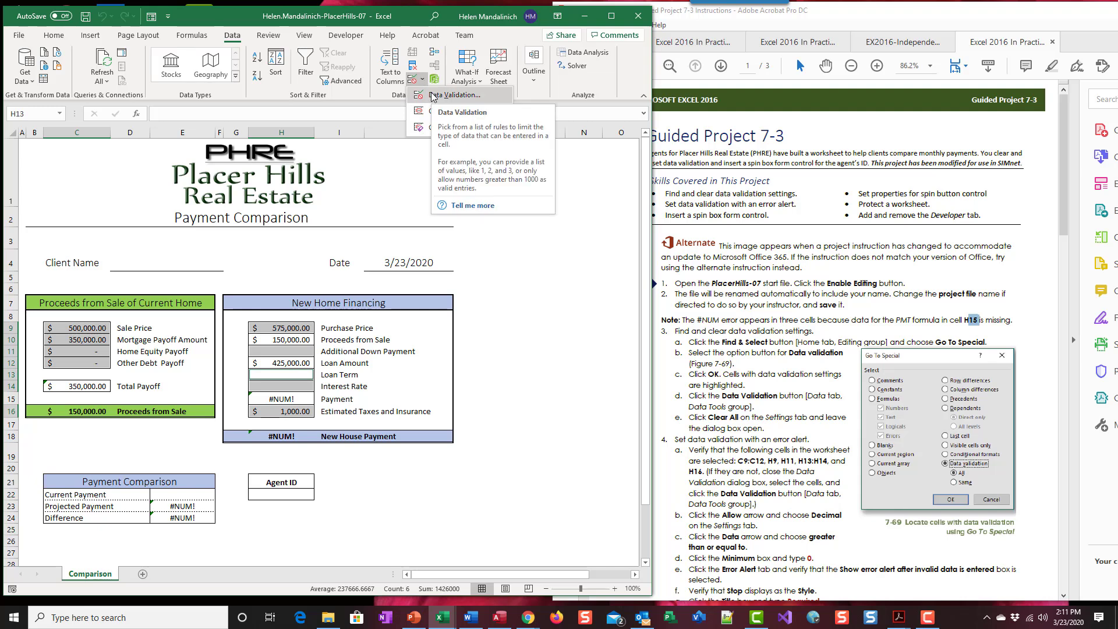
pyautogui.click(432, 95)
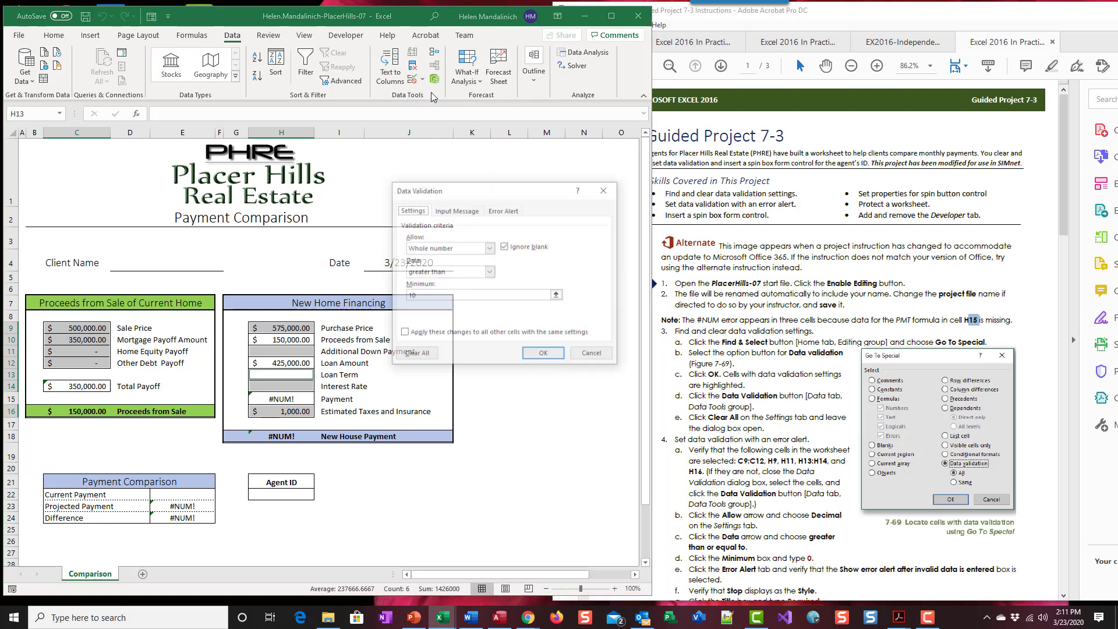
pyautogui.click(415, 354)
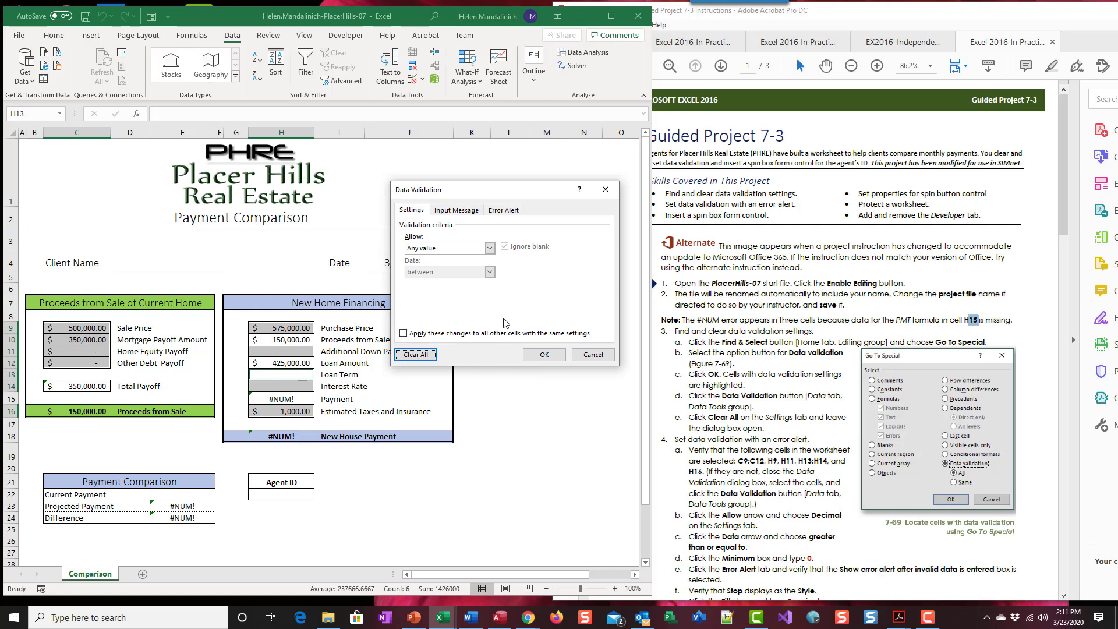
pyautogui.moveTo(507, 192); pyautogui.dragTo(537, 137)
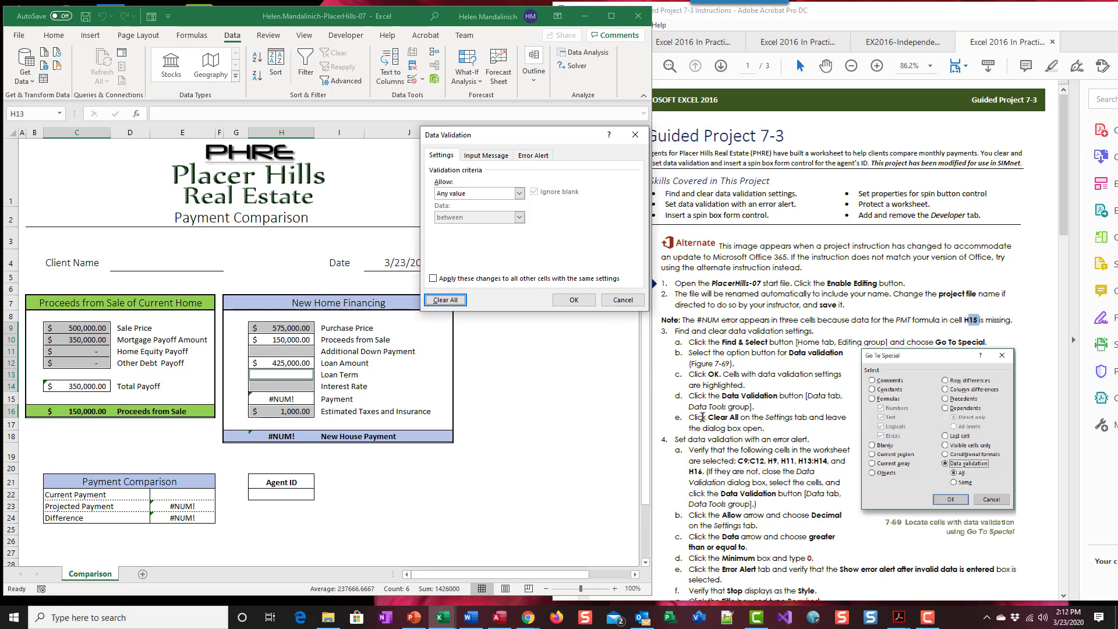
# Set the validation criteria to allow decimals greater than or equal to a minimum of 0.
pyautogui.scroll(-5, 715, 440)
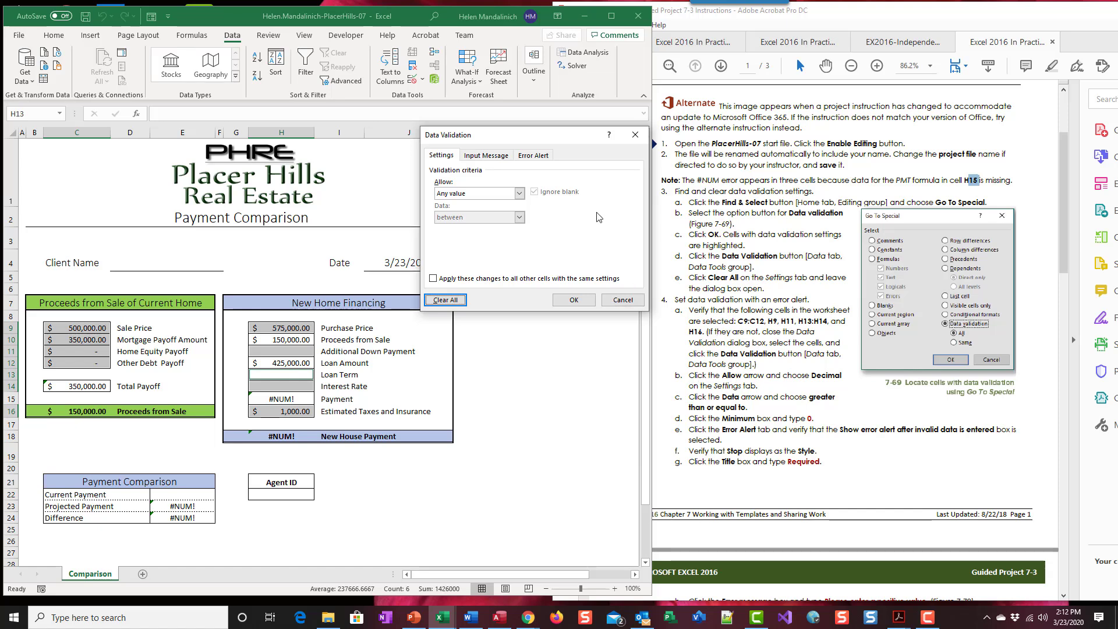
pyautogui.click(518, 194)
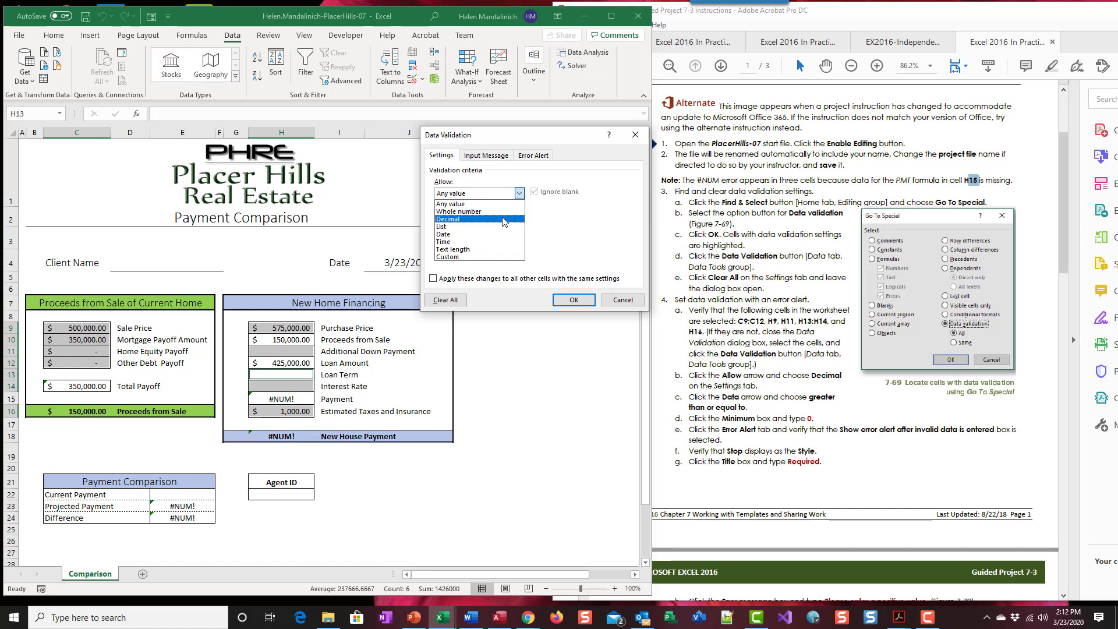
pyautogui.click(504, 219)
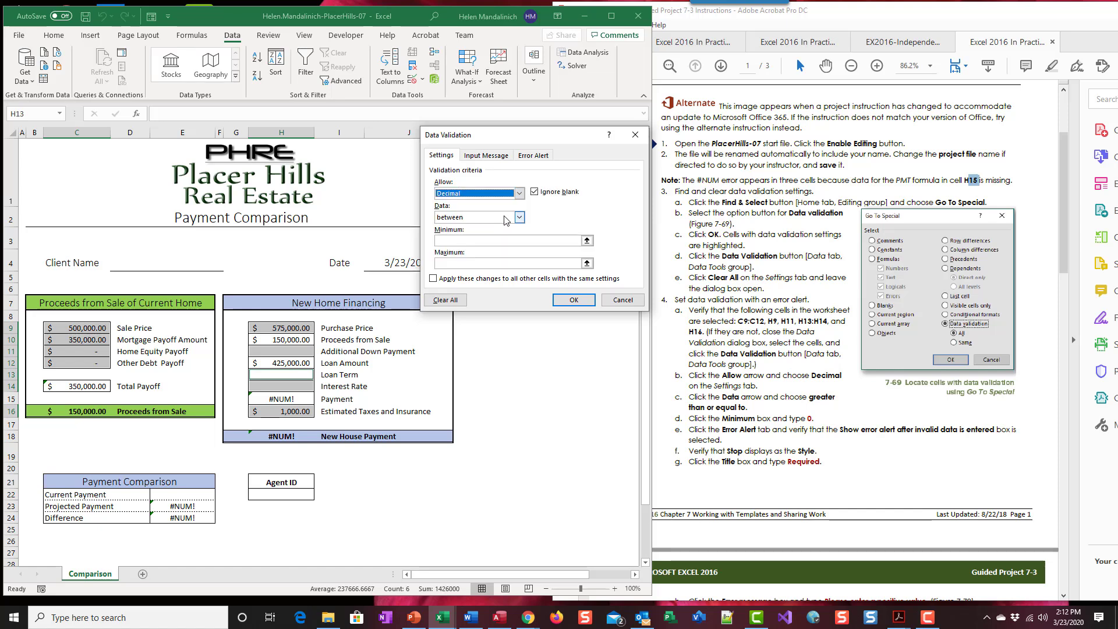
pyautogui.click(478, 220)
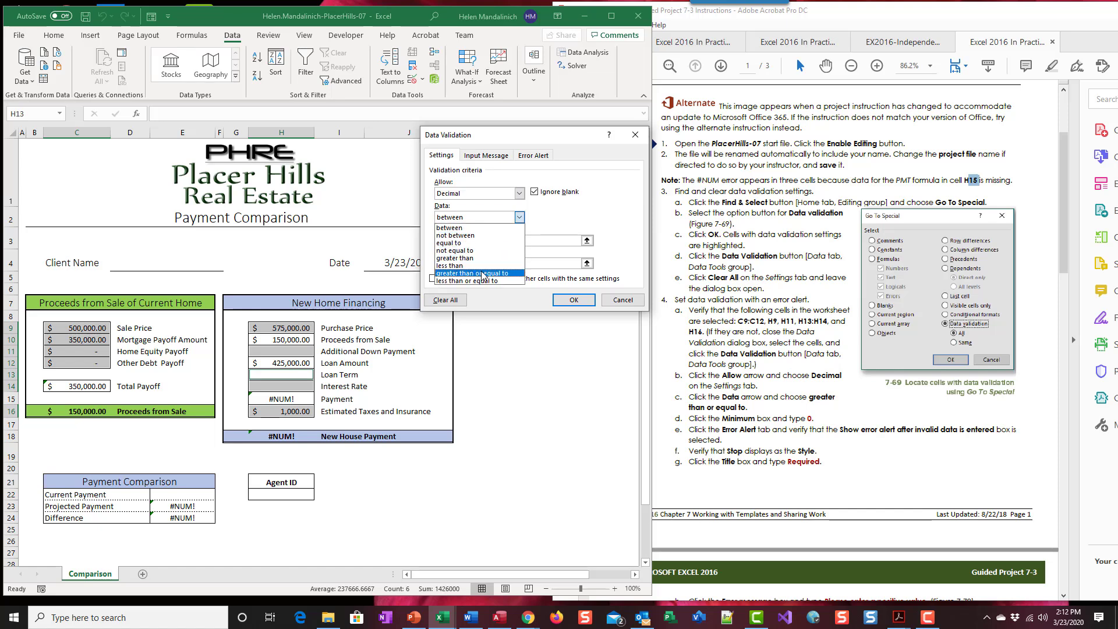
pyautogui.click(483, 274)
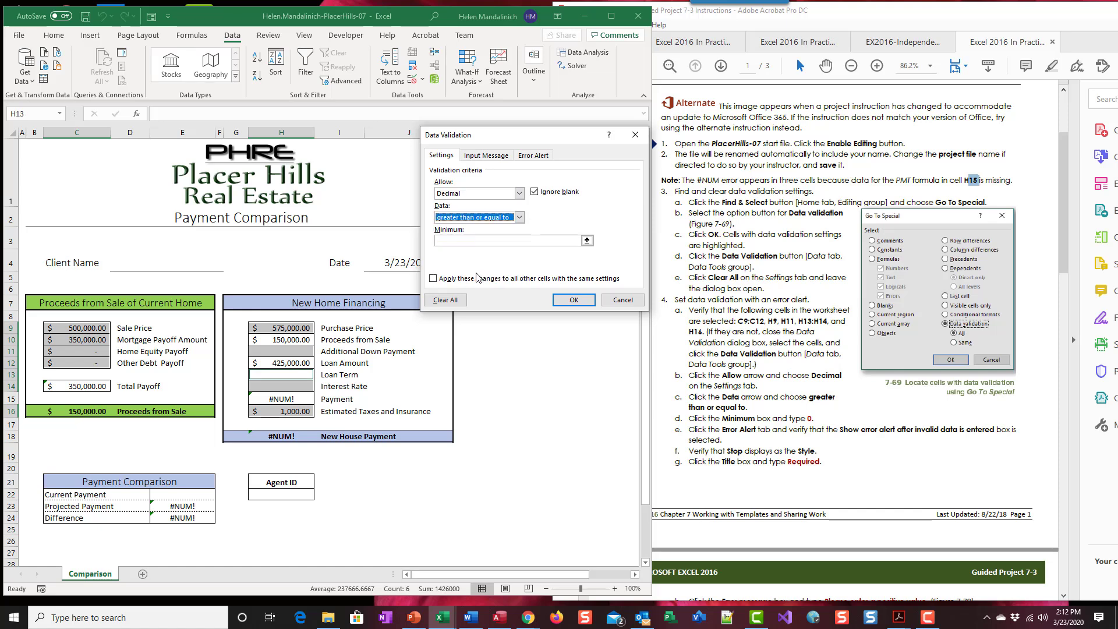
pyautogui.click(473, 239)
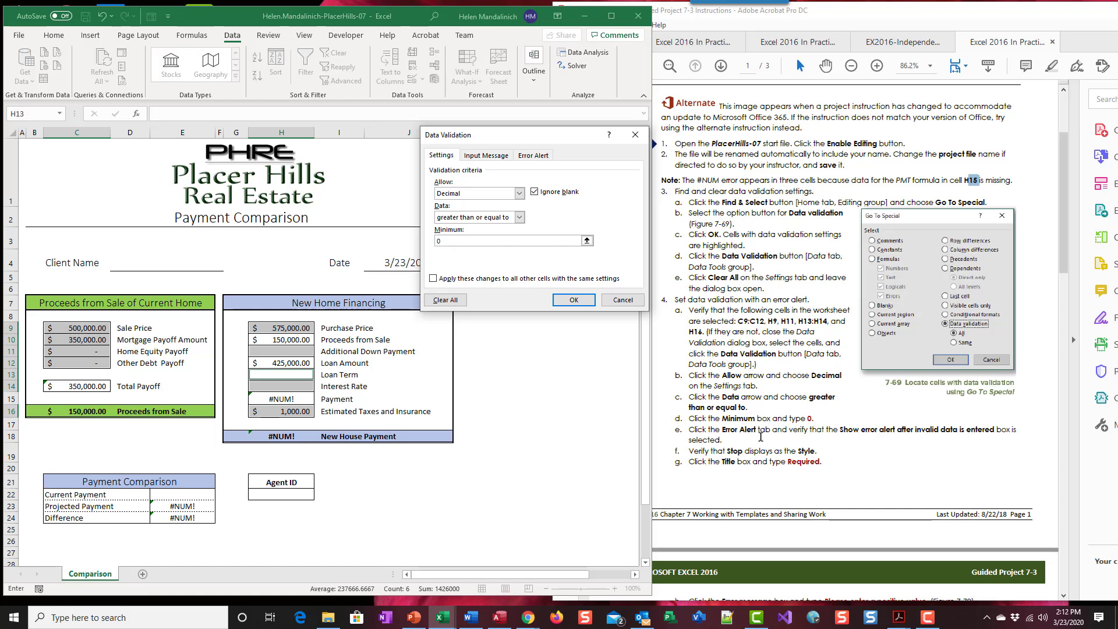
# Set the validation error alert to the Stop style with the title "Required".
pyautogui.click(532, 156)
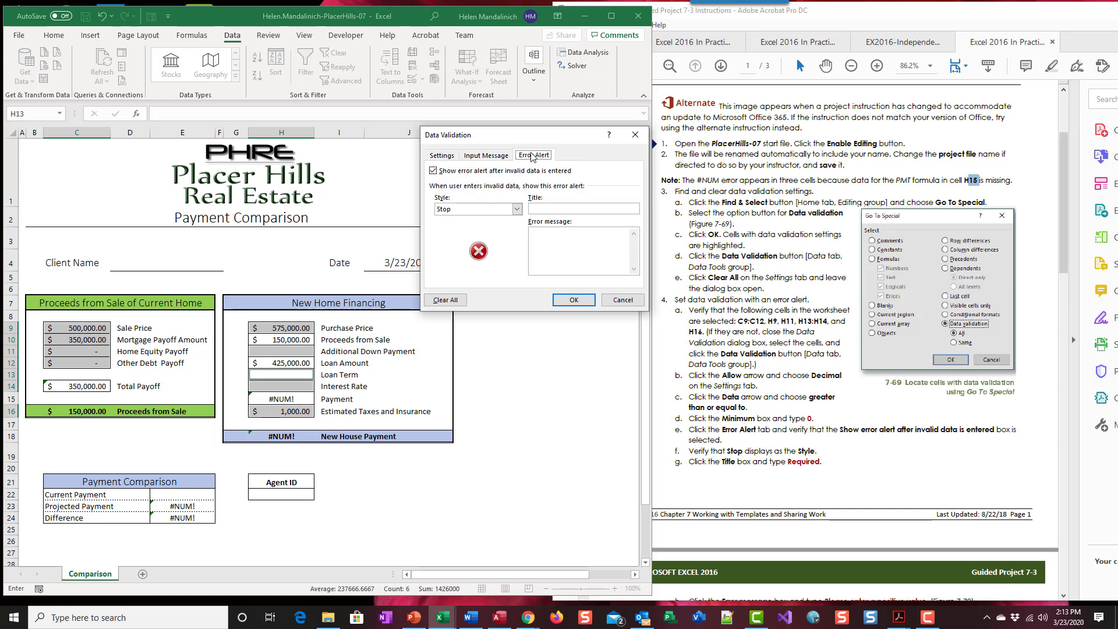
pyautogui.click(488, 210)
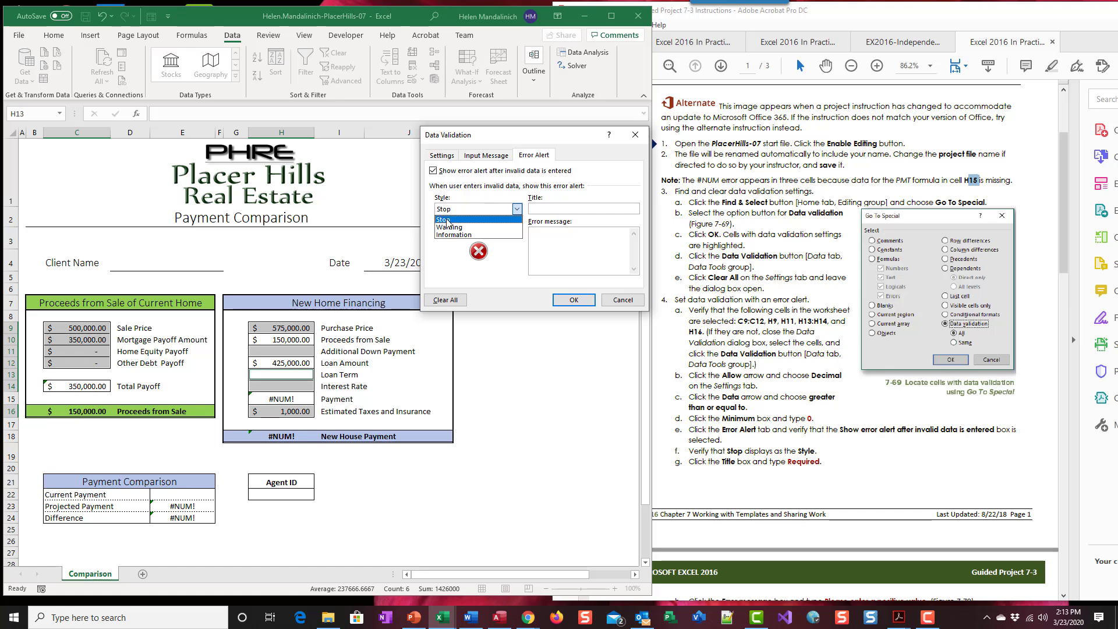
pyautogui.click(492, 219)
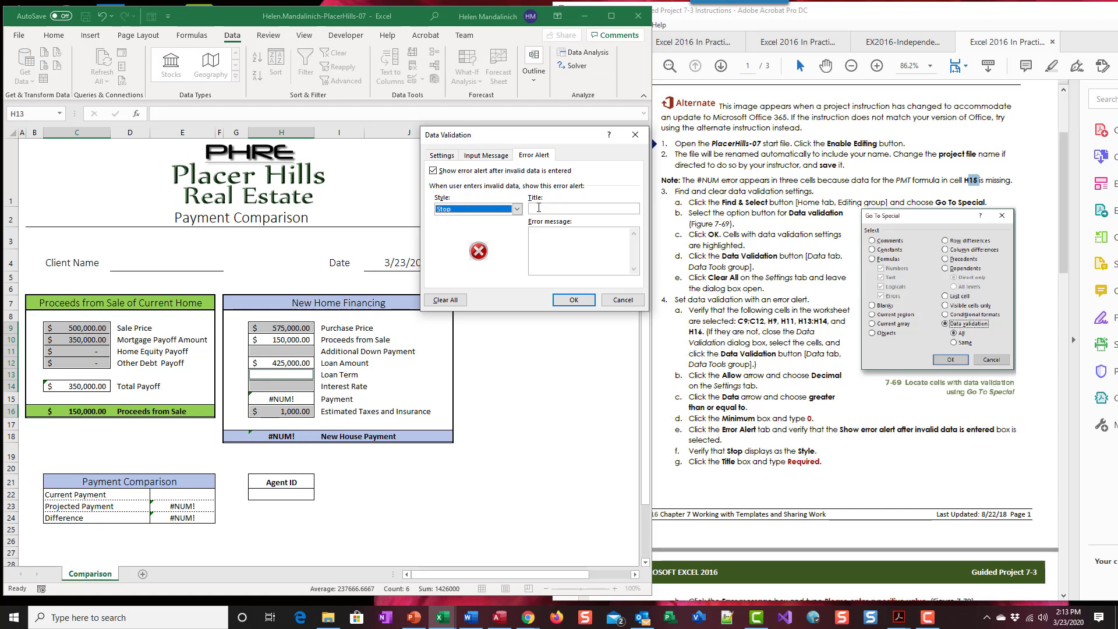
pyautogui.click(539, 208)
pyautogui.write('Requ')
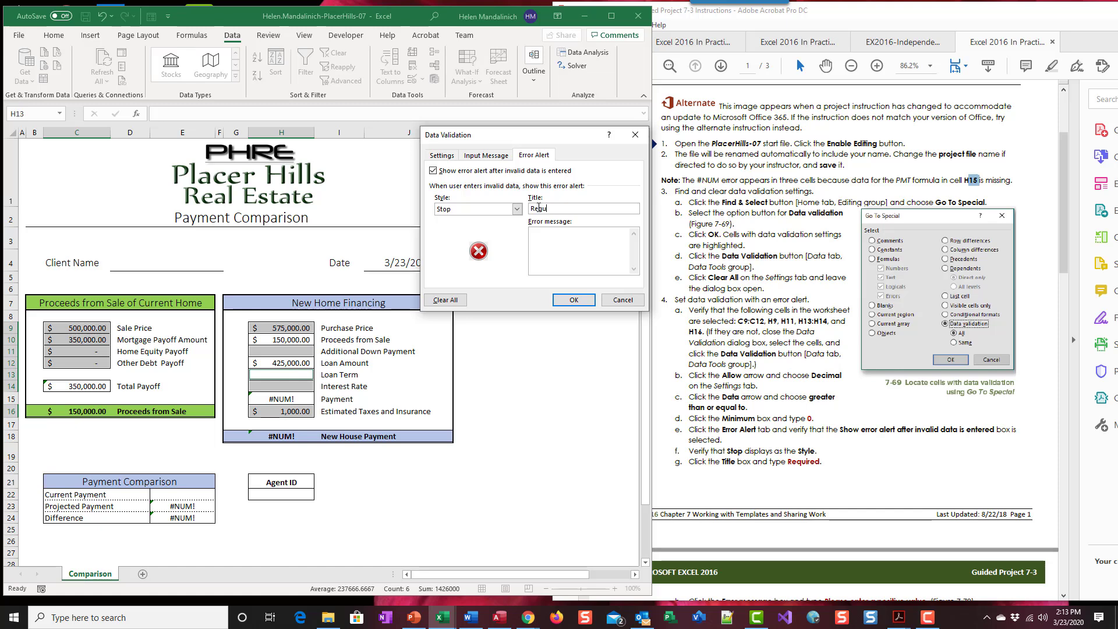
pyautogui.write('ired')
# Enter the error message "Please enter a positive value." and apply the validation to the selected cells.
pyautogui.scroll(-1, 846, 441)
pyautogui.scroll(-10, 846, 442)
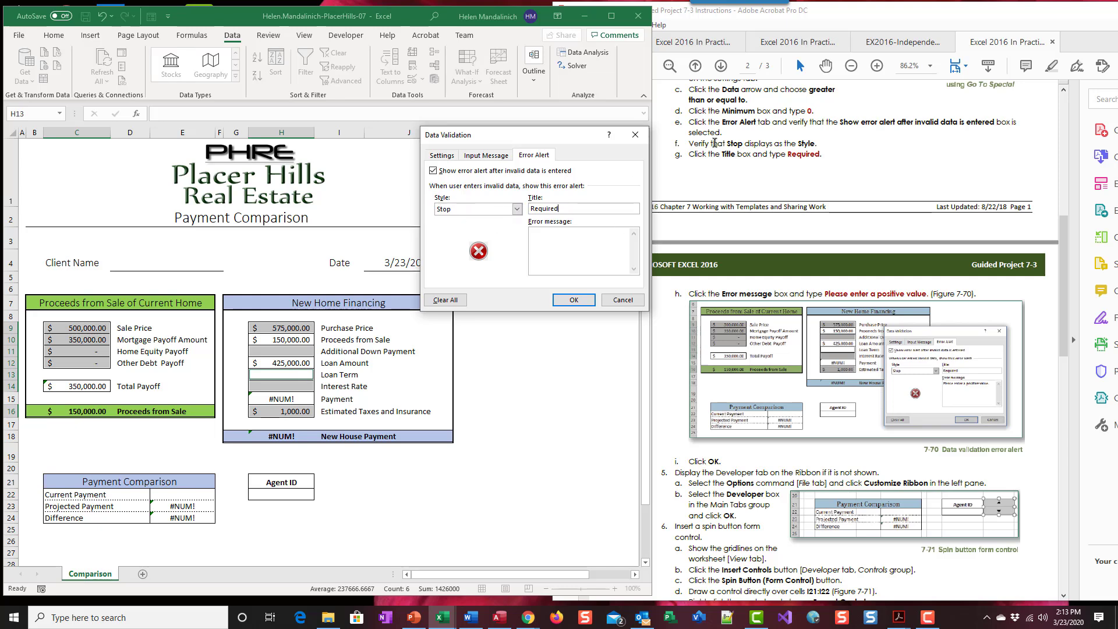
pyautogui.scroll(-2, 789, 250)
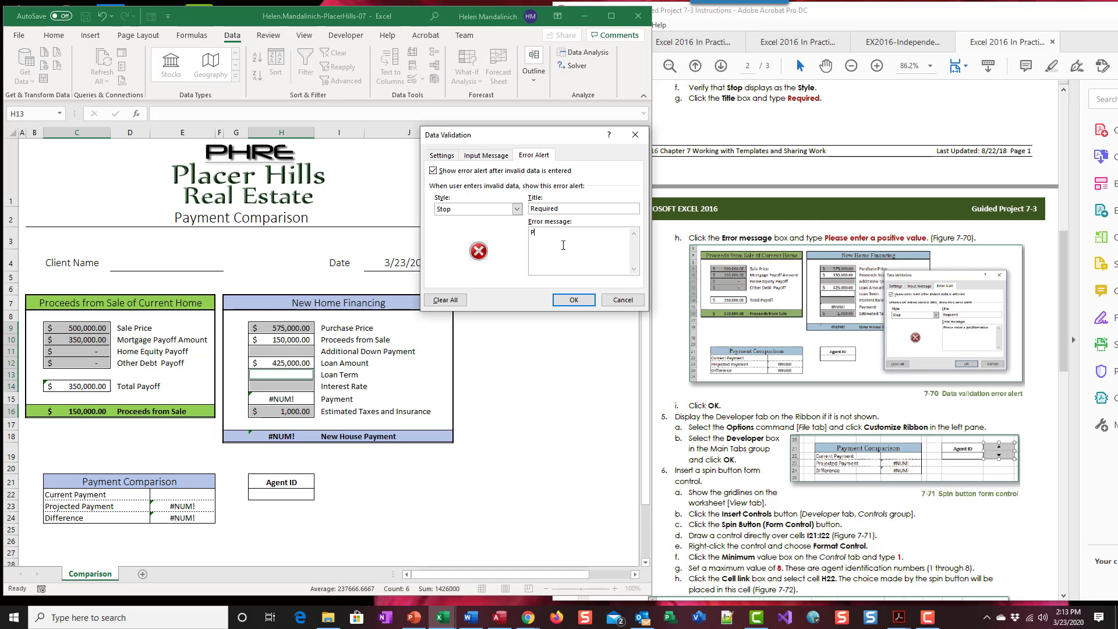
pyautogui.write('lease enter a positive value.')
pyautogui.click(564, 301)
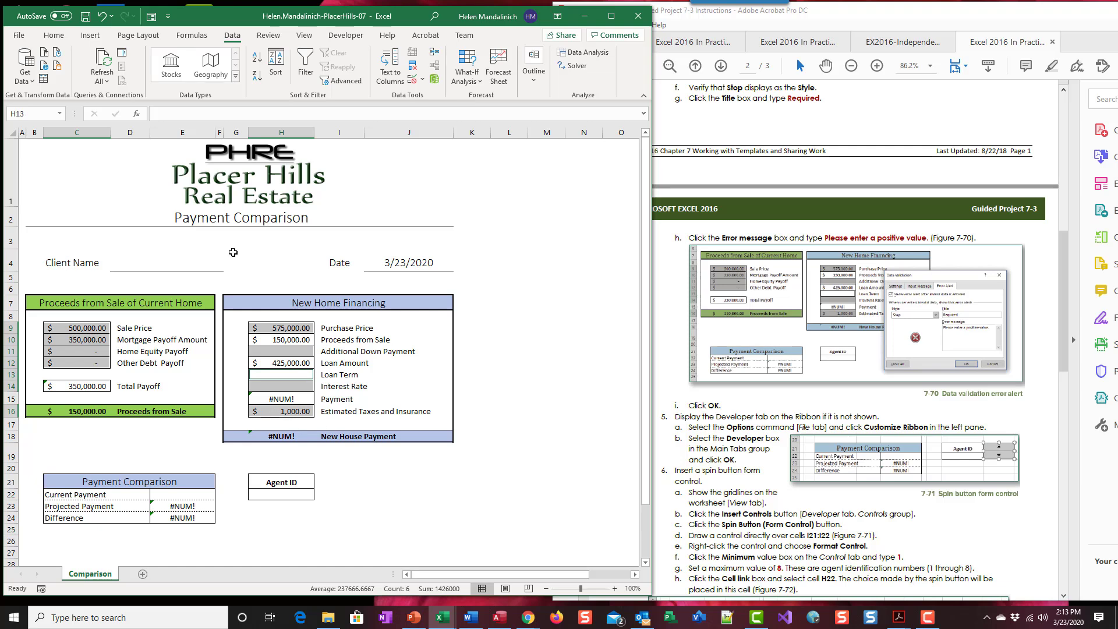
# Read the instructions for displaying the Developer tab and inserting a spin button, and check that the Developer commands are available.
pyautogui.scroll(-3, 709, 475)
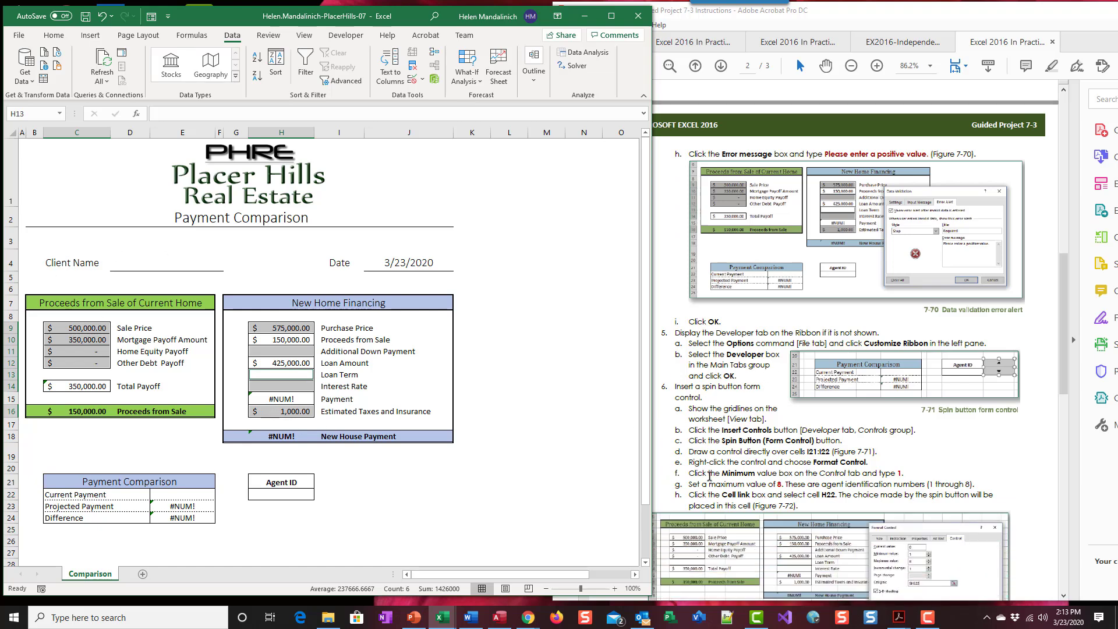
pyautogui.scroll(-4, 710, 475)
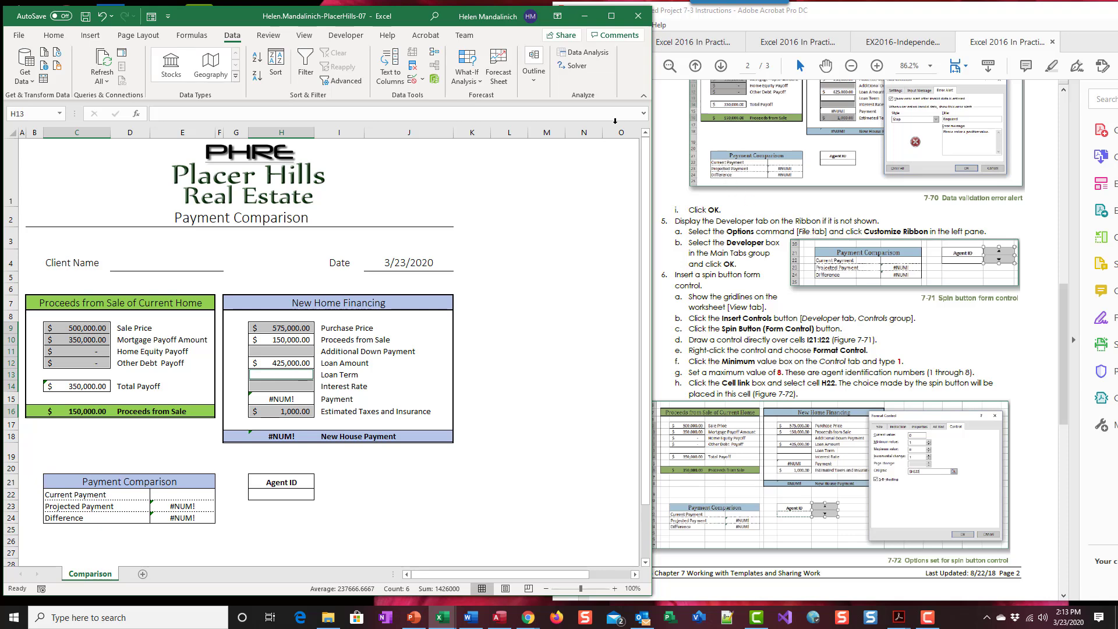
pyautogui.click(346, 36)
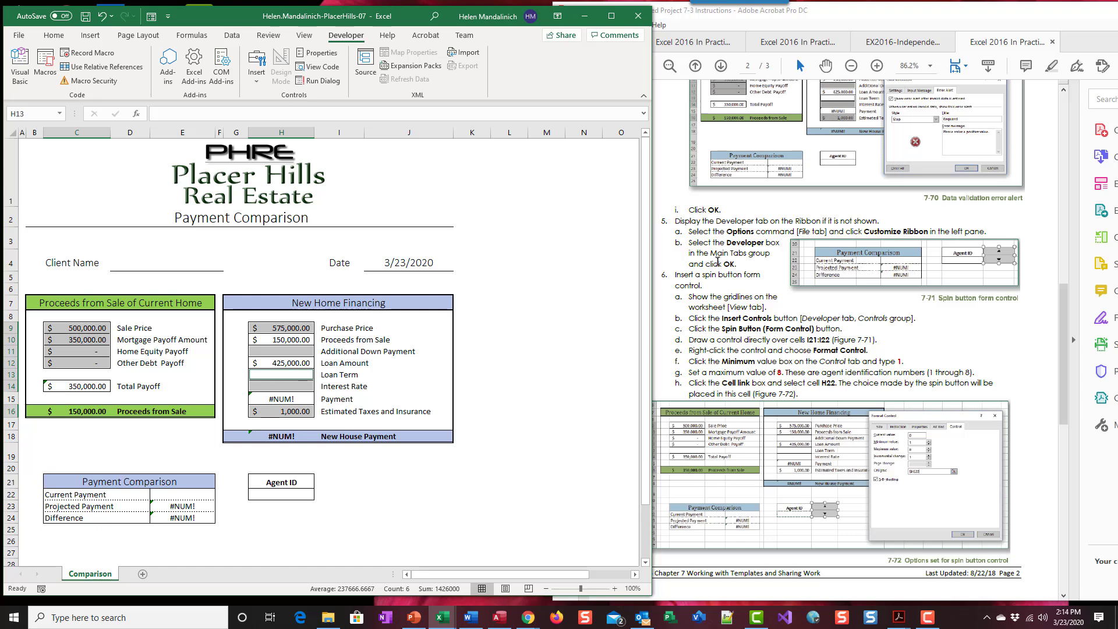
pyautogui.tripleClick(688, 242)
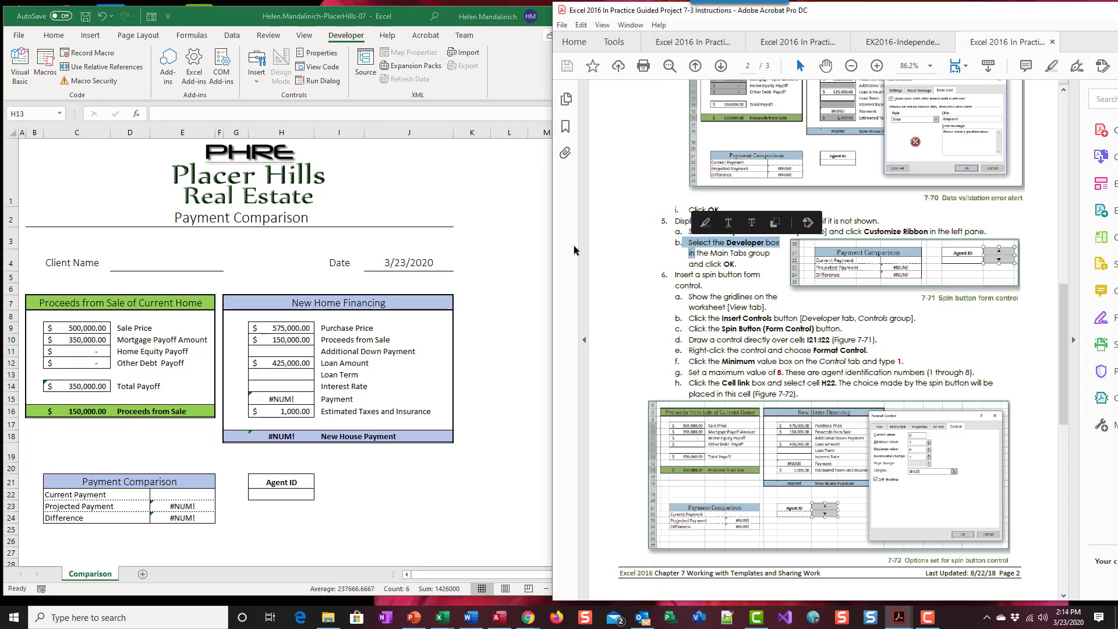
pyautogui.click(705, 253)
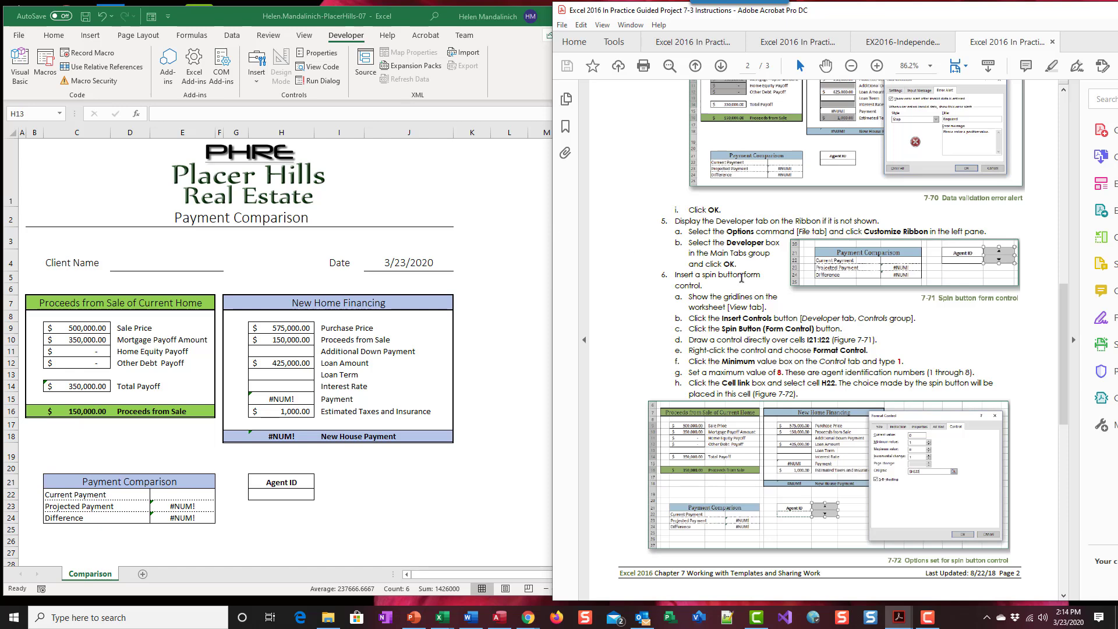
pyautogui.hotkey('alt', 'Tab')
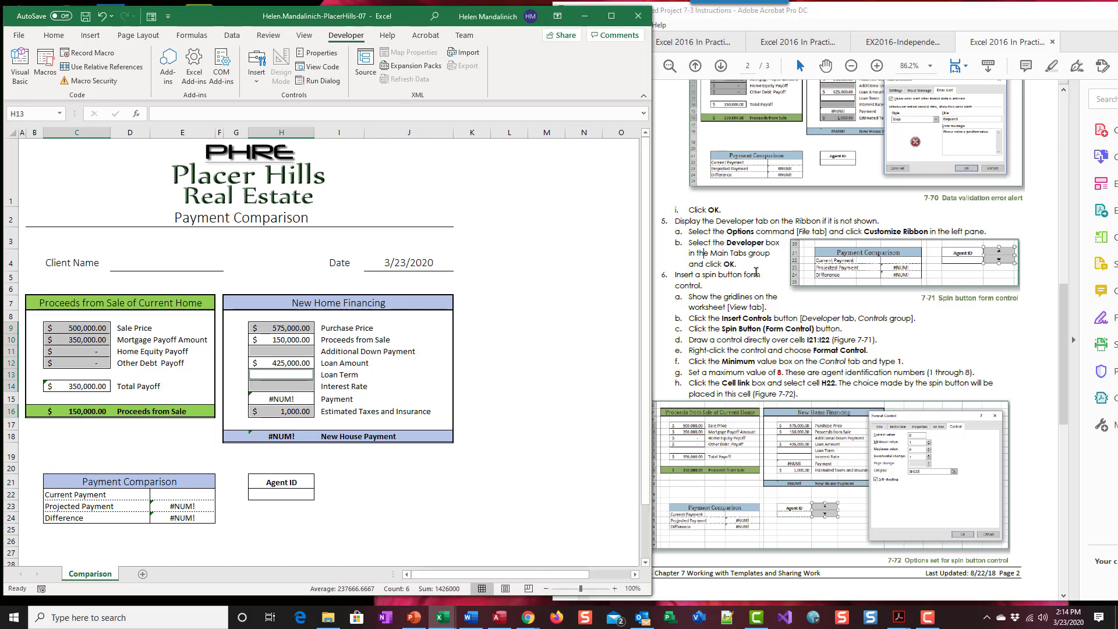
# Show the gridlines on the Comparison worksheet.
pyautogui.scroll(-2, 756, 272)
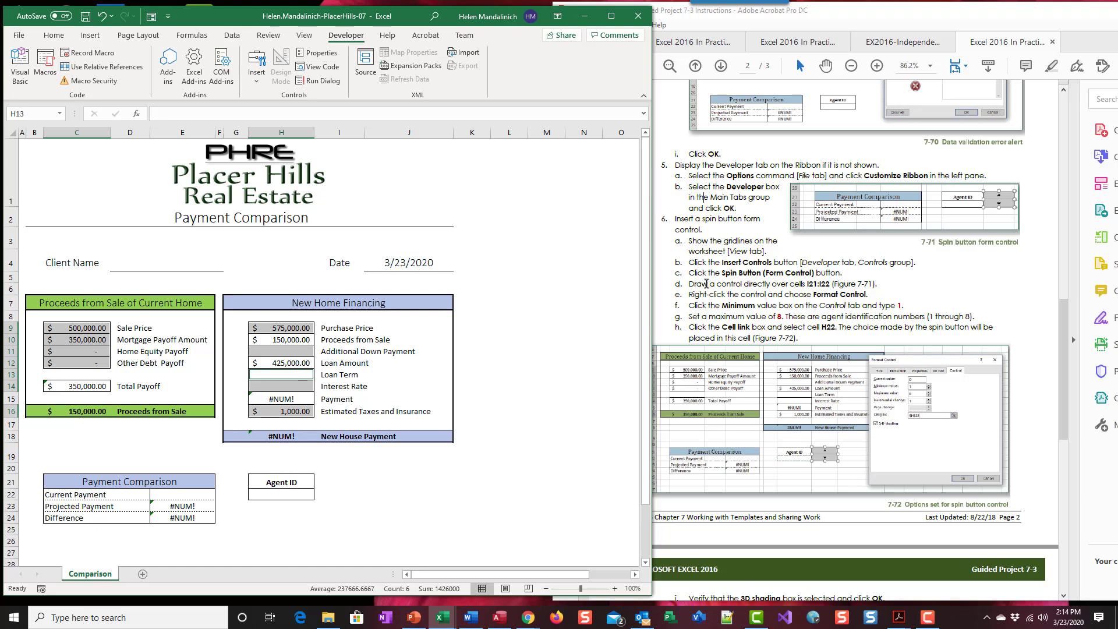
pyautogui.scroll(-2, 728, 227)
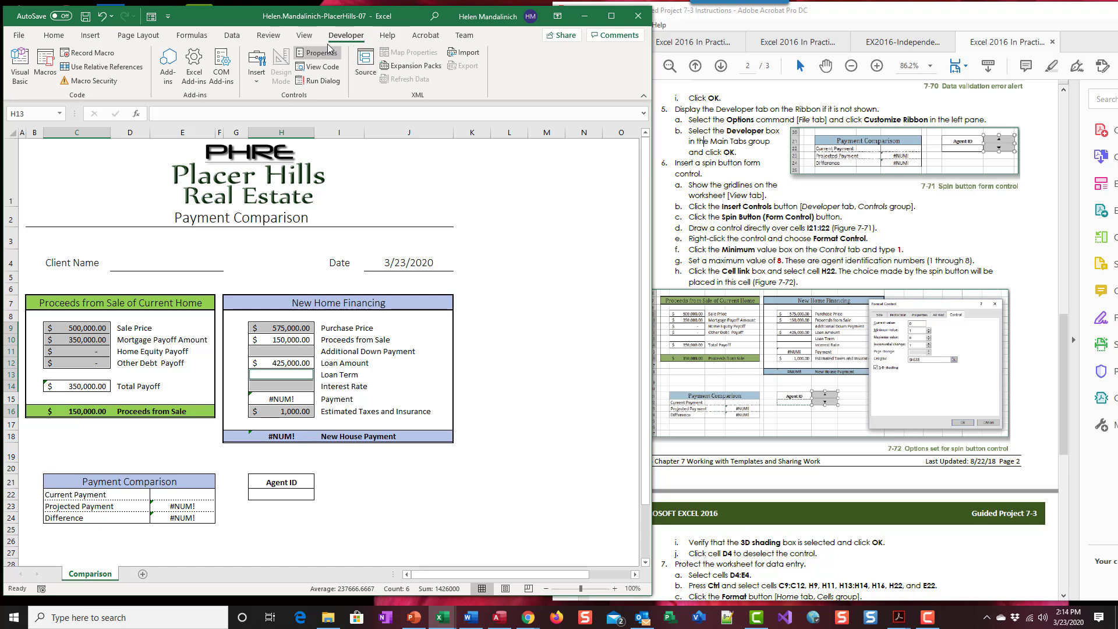
pyautogui.click(303, 36)
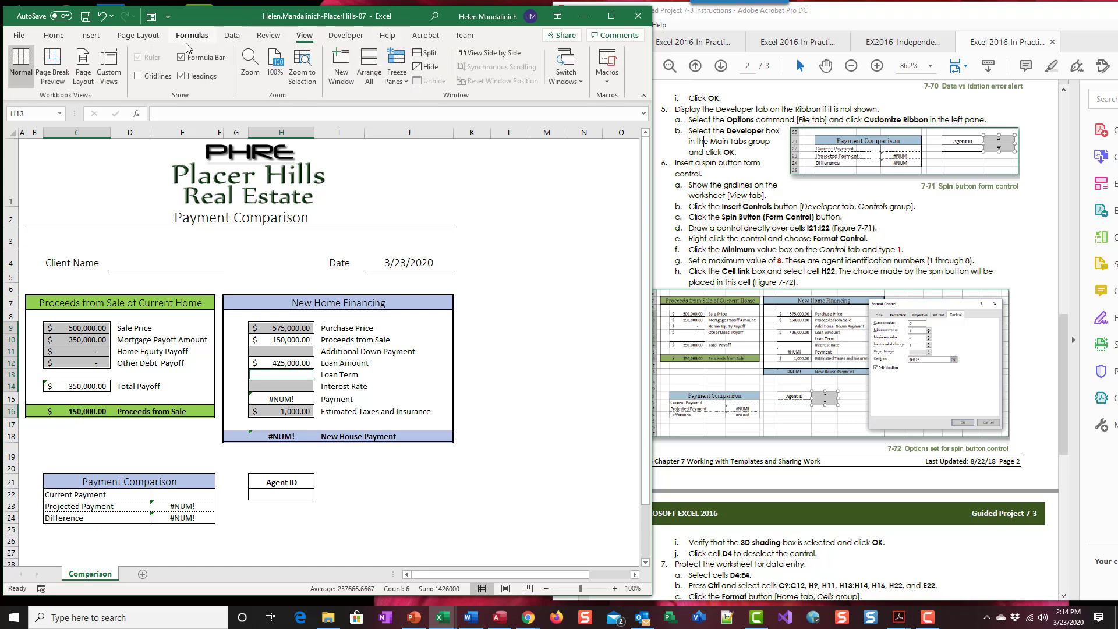
pyautogui.click(139, 77)
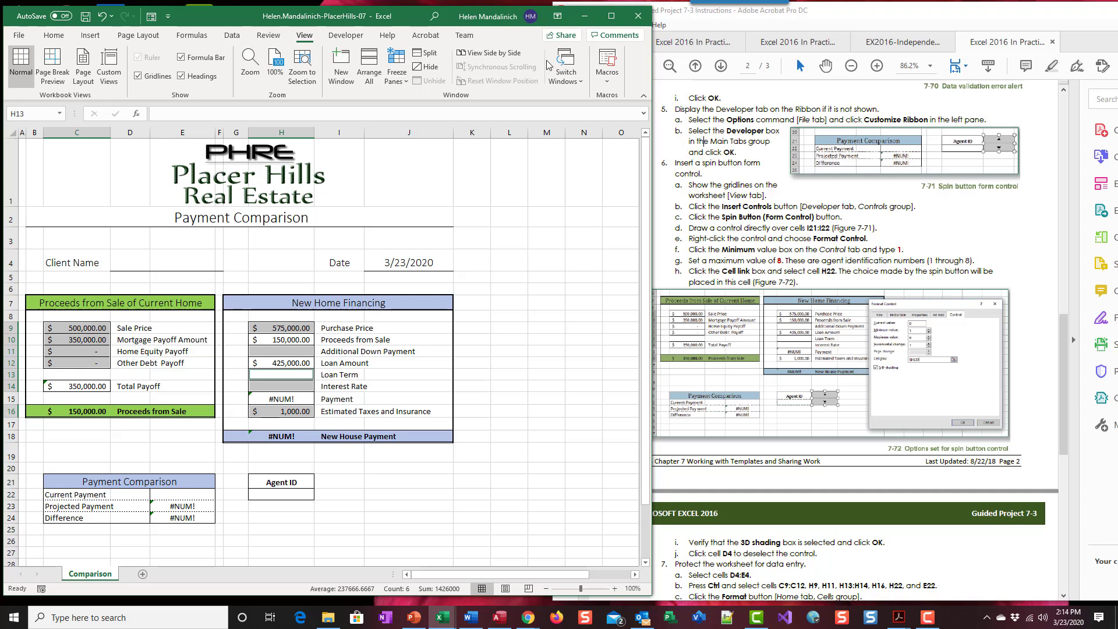
# Insert a Spin Button form control over cells I21:I22, beside the Agent ID box.
pyautogui.click(347, 37)
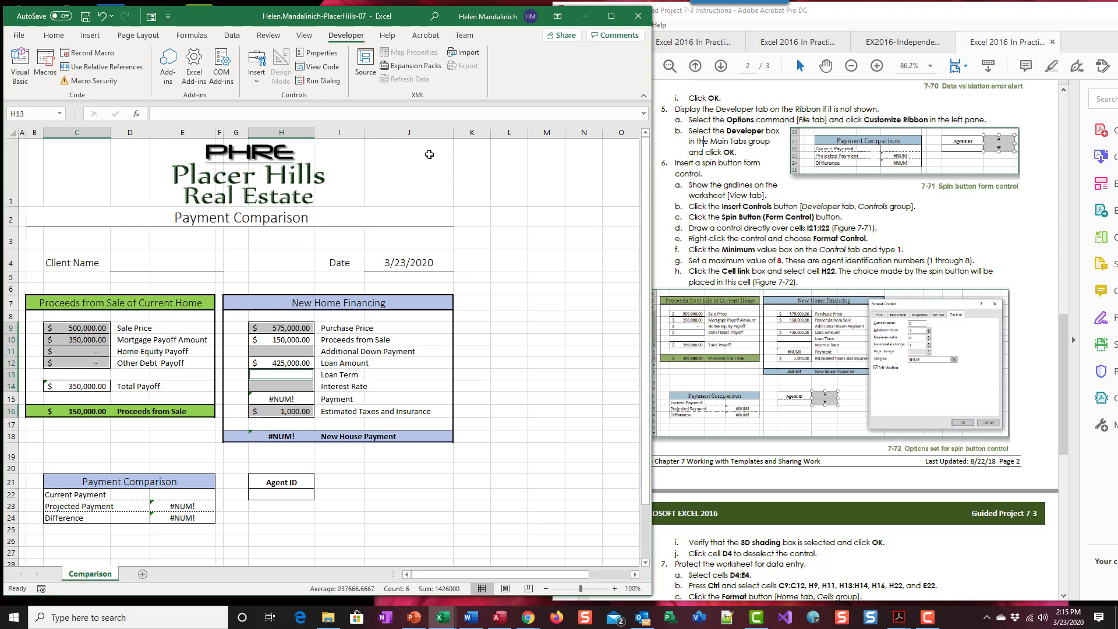
pyautogui.click(260, 83)
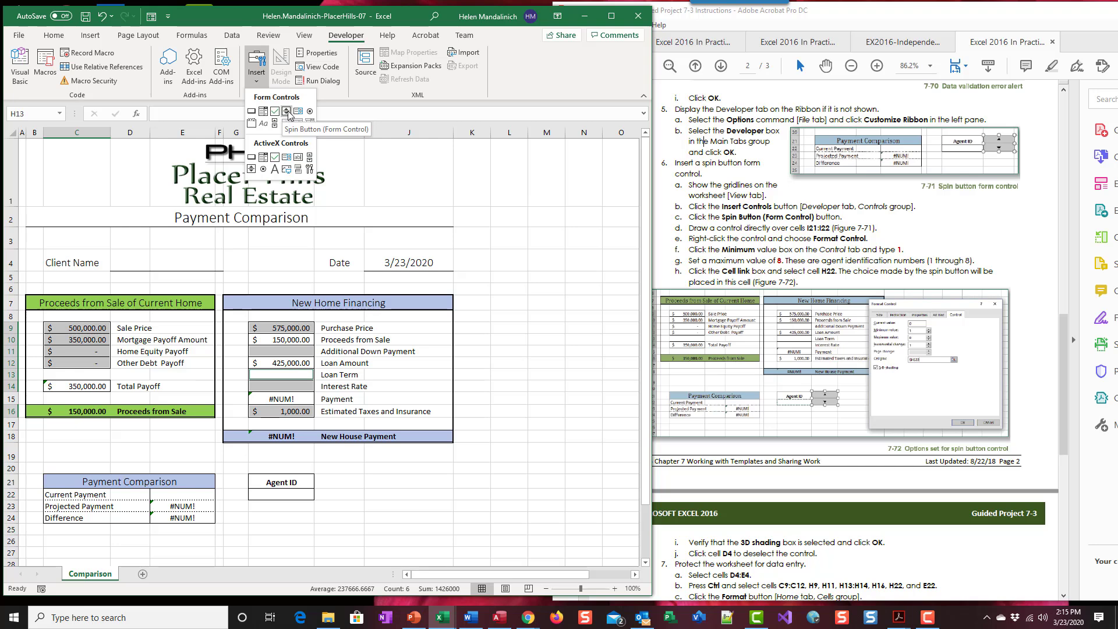
pyautogui.click(286, 112)
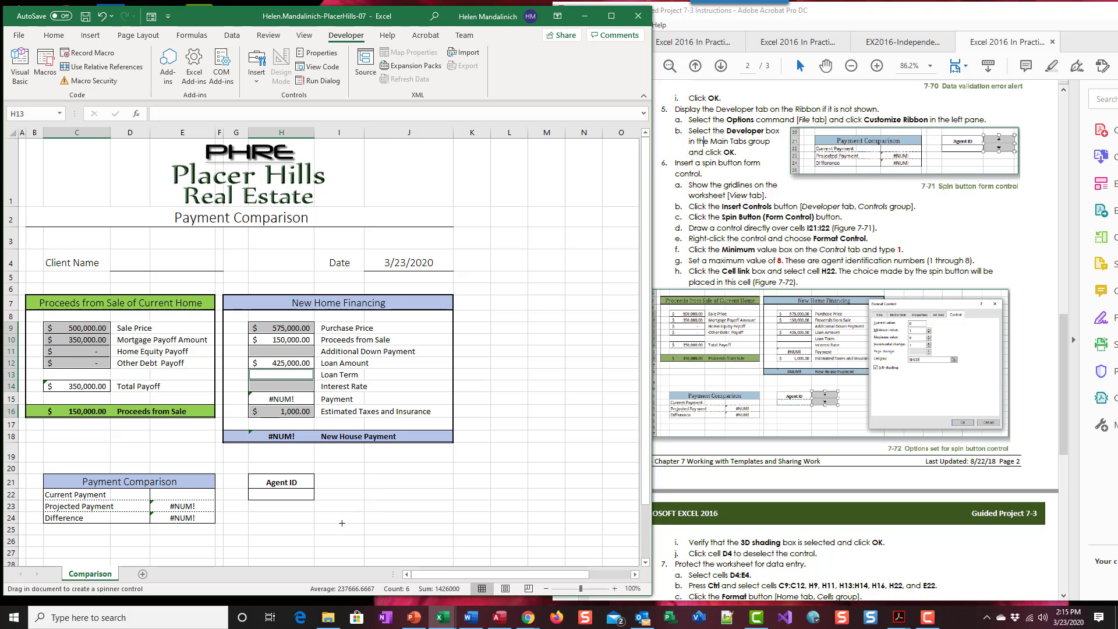
pyautogui.moveTo(314, 473); pyautogui.dragTo(363, 500)
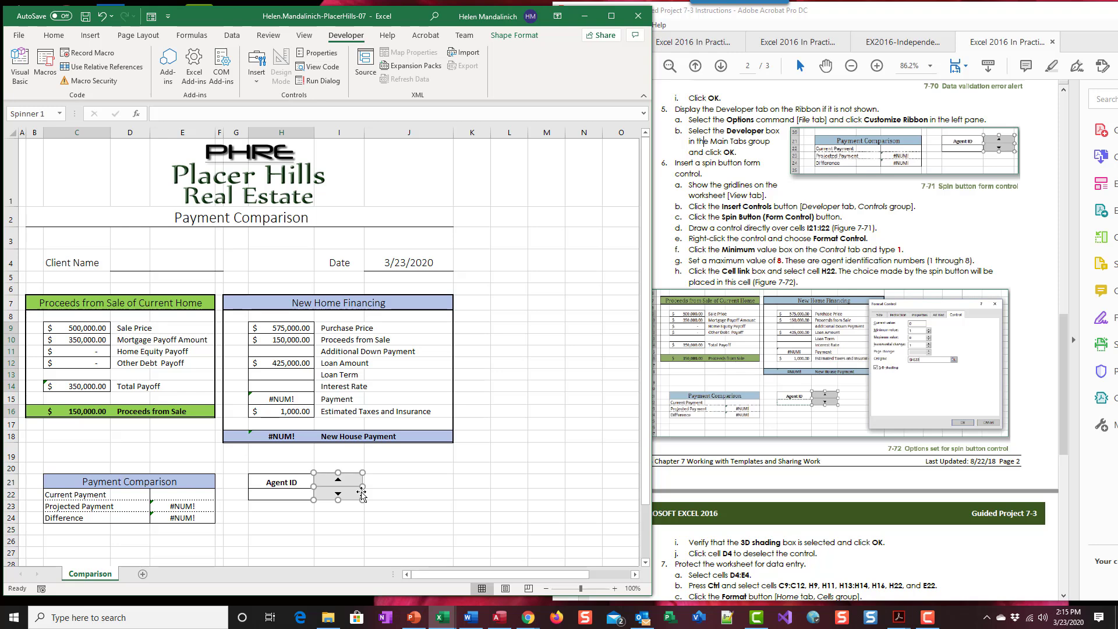
# Format the spin button control with a minimum value of 1 and a maximum value of 8.
pyautogui.rightClick(361, 492)
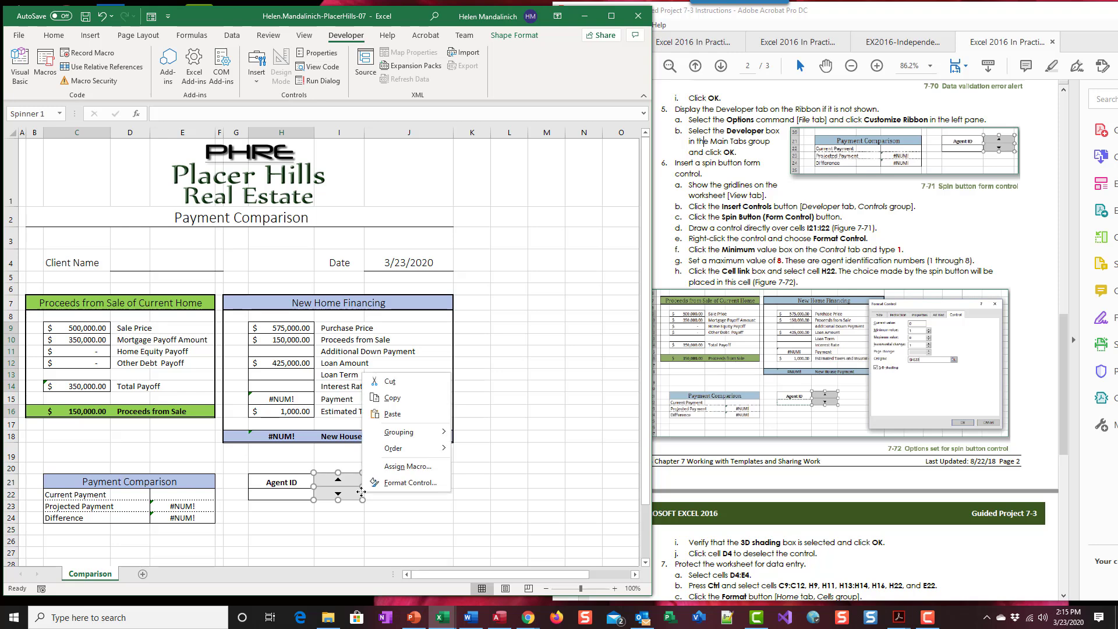
pyautogui.click(392, 484)
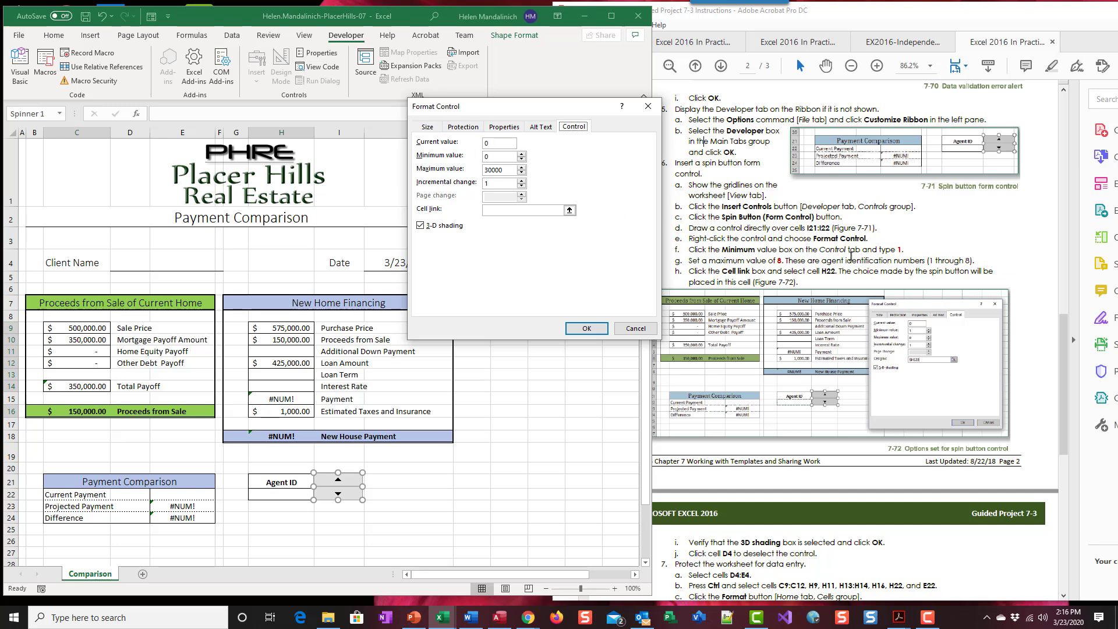
pyautogui.click(522, 153)
pyautogui.doubleClick(508, 170)
pyautogui.write('8')
# Link the spin button to cell H22, apply the control settings with 3-D shading on, and deselect the control.
pyautogui.click(512, 214)
pyautogui.click(510, 212)
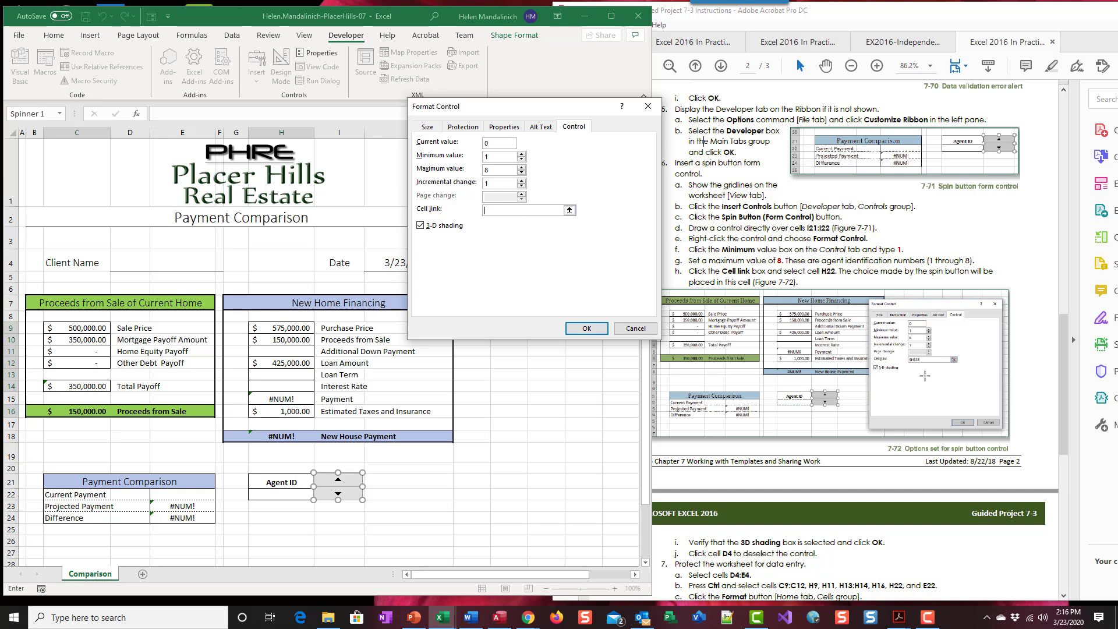
pyautogui.click(285, 493)
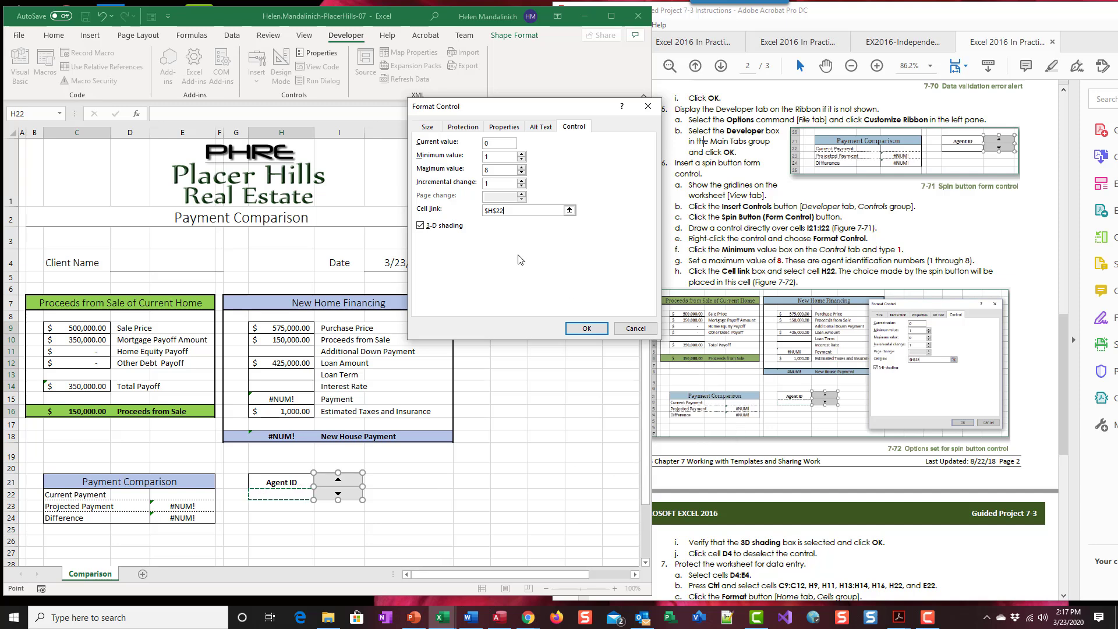
pyautogui.scroll(-8, 846, 345)
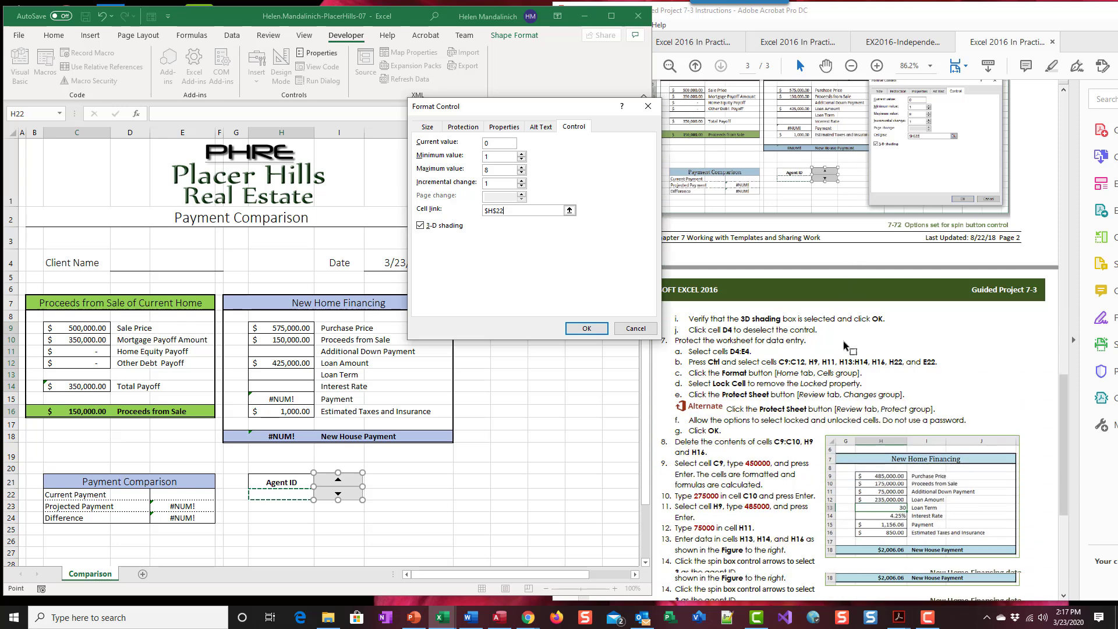
pyautogui.scroll(-3, 845, 346)
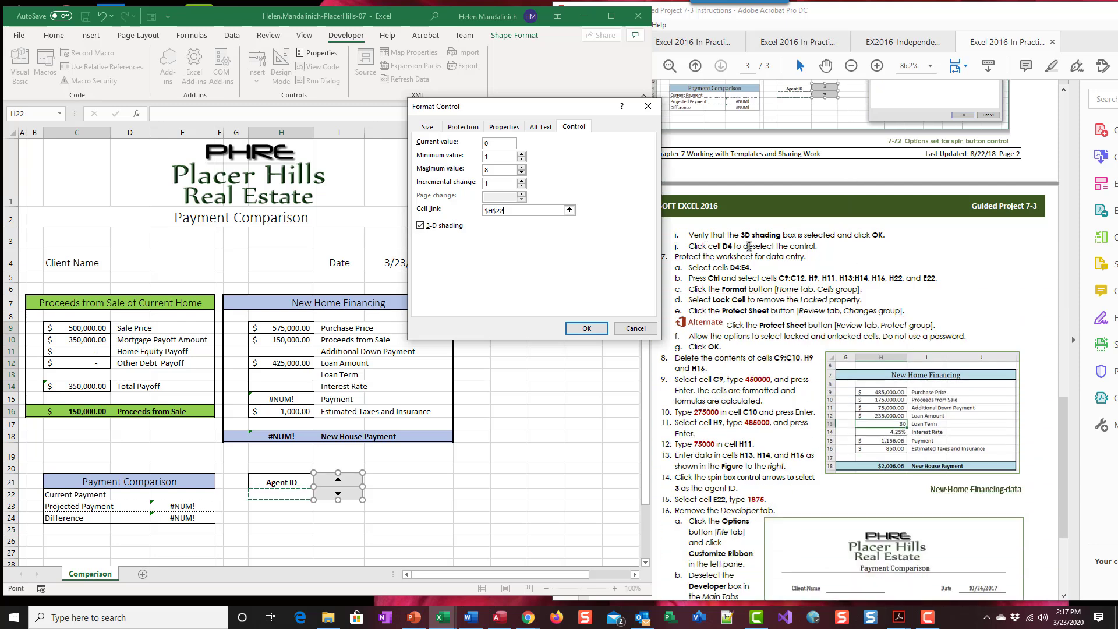
pyautogui.click(585, 328)
pyautogui.click(268, 544)
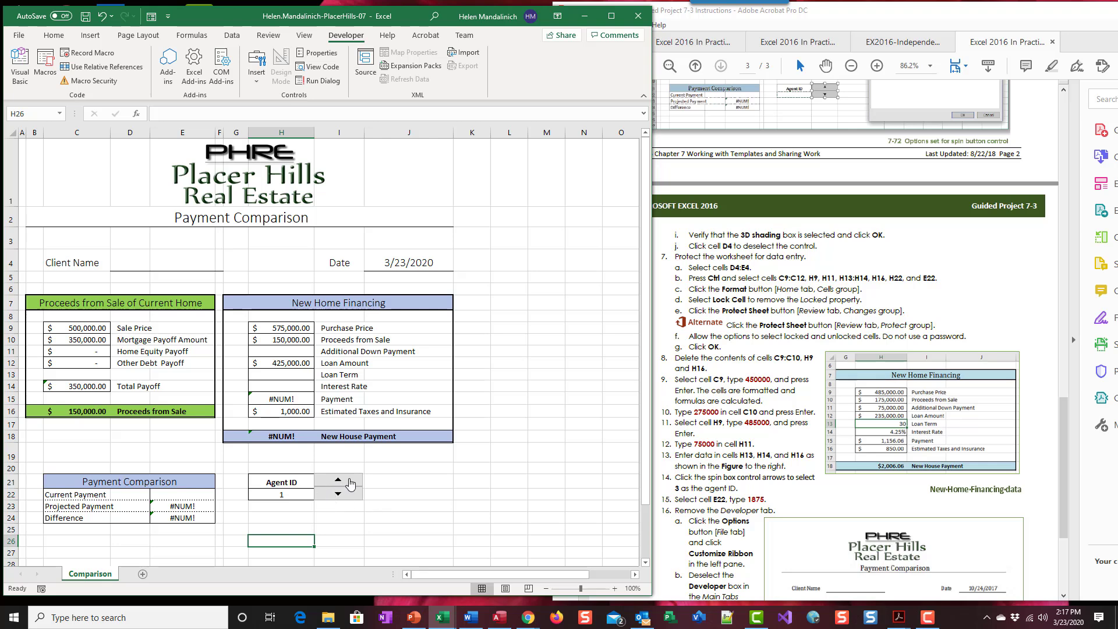
# Test the spin button by raising and lowering the agent ID.
pyautogui.click(349, 483)
pyautogui.click(349, 483)
pyautogui.click(348, 493)
pyautogui.click(348, 493)
pyautogui.click(338, 483)
pyautogui.click(337, 483)
pyautogui.click(337, 483)
pyautogui.click(334, 494)
# Remove the Locked property from cells D4:E4, C9:C12, H9, H11, H13:H14, H16, H22 and E22.
pyautogui.scroll(-3, 720, 463)
pyautogui.scroll(2, 720, 464)
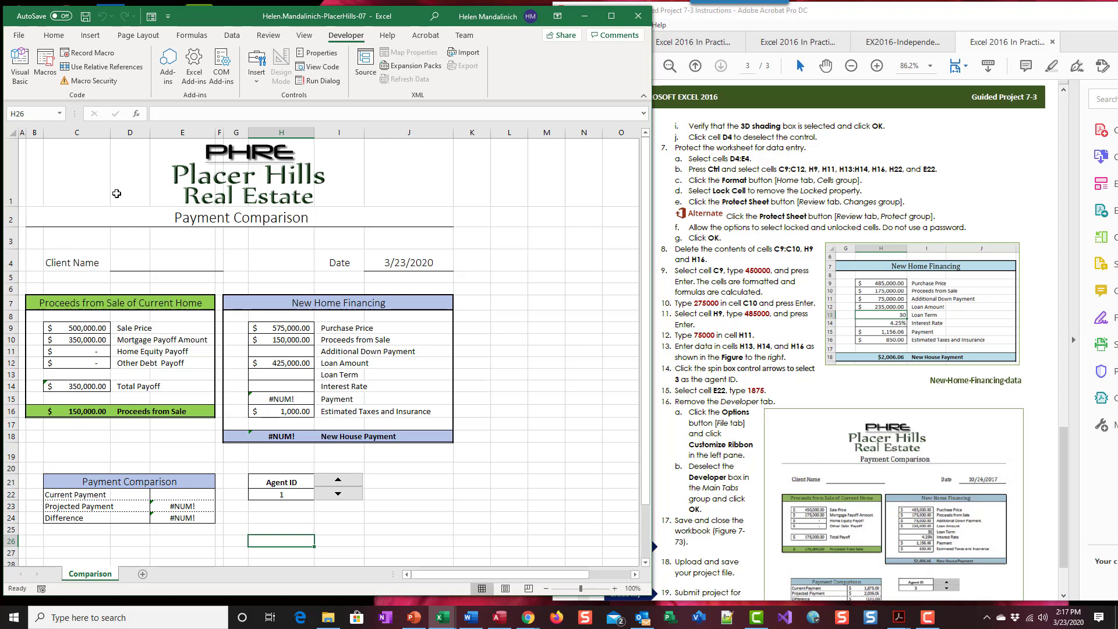
pyautogui.click(116, 263)
pyautogui.moveTo(116, 263); pyautogui.dragTo(167, 257)
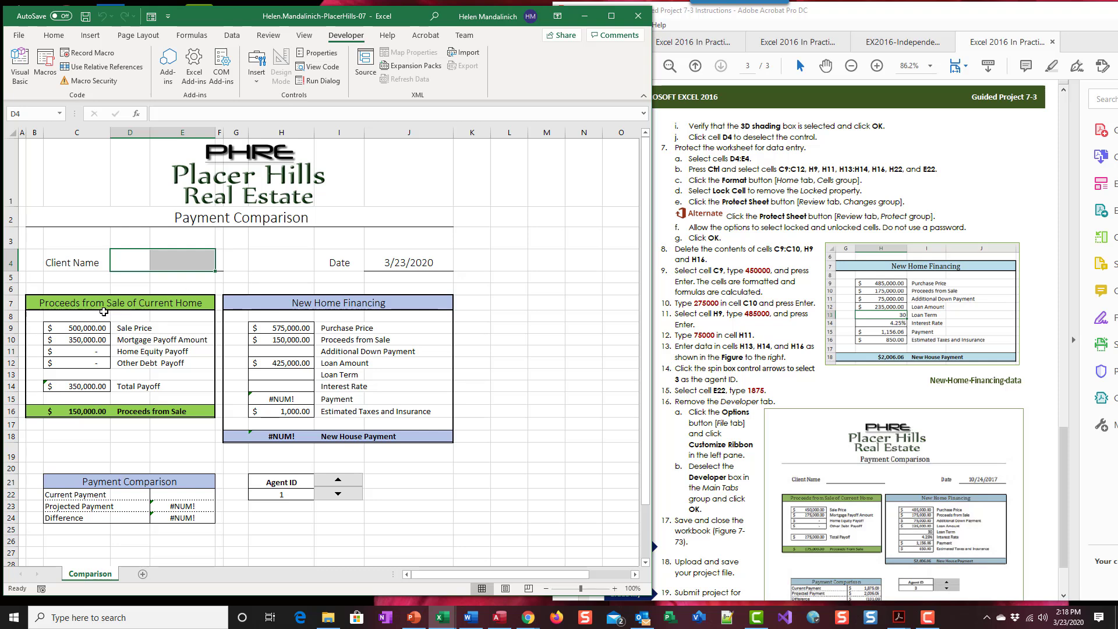
pyautogui.click(71, 329)
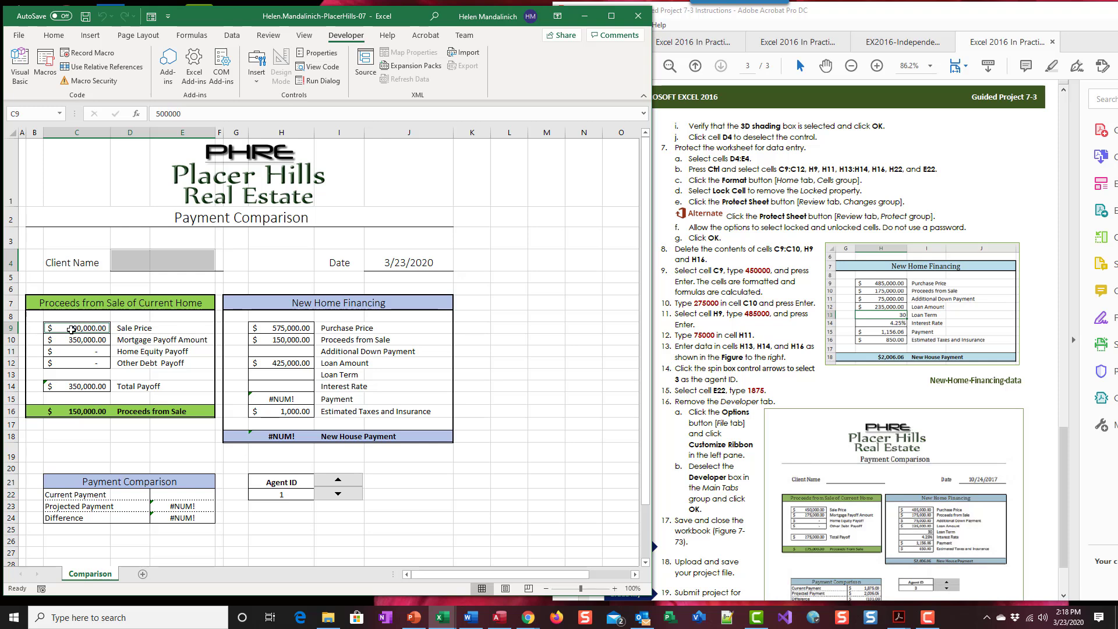
pyautogui.moveTo(71, 330); pyautogui.dragTo(73, 364)
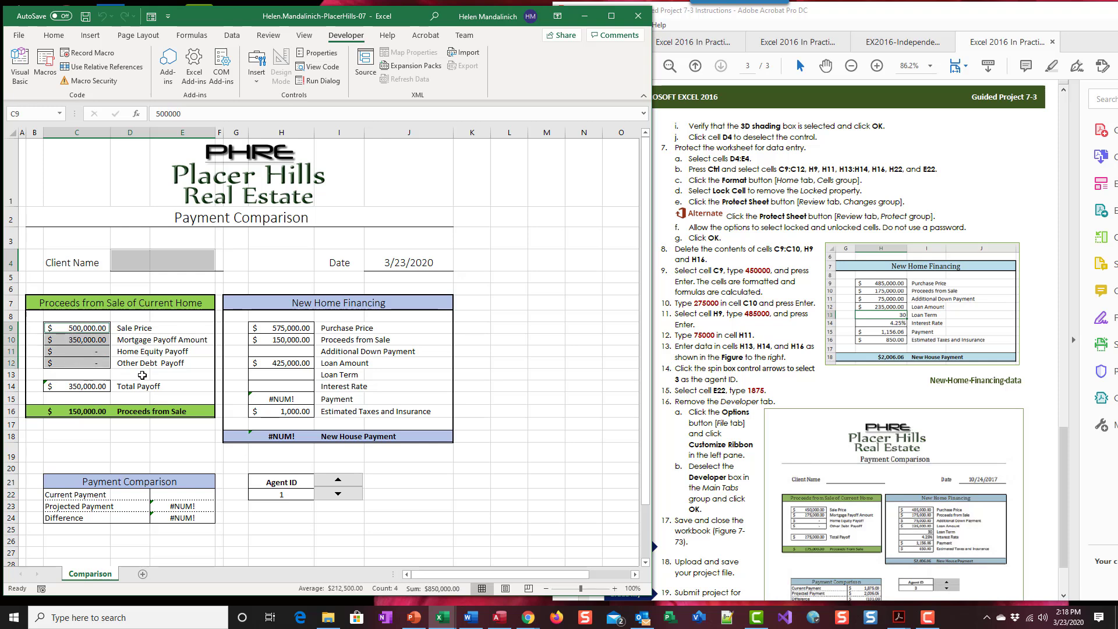
pyautogui.keyDown('ctrl'); pyautogui.click(258, 327); pyautogui.keyUp('ctrl')
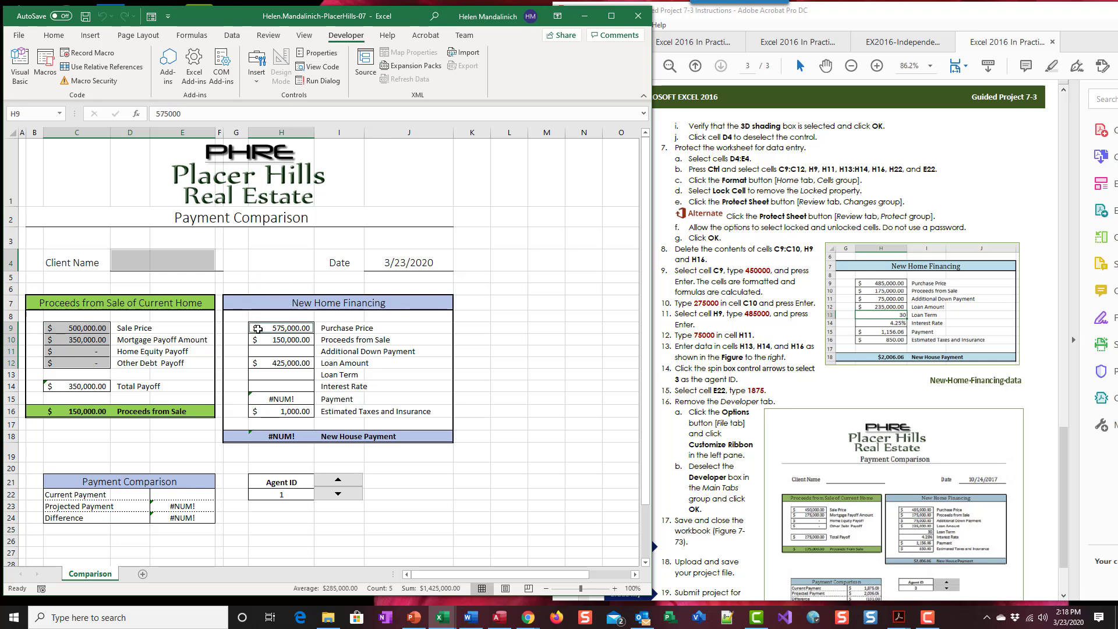
pyautogui.keyDown('ctrl'); pyautogui.click(267, 354); pyautogui.keyUp('ctrl')
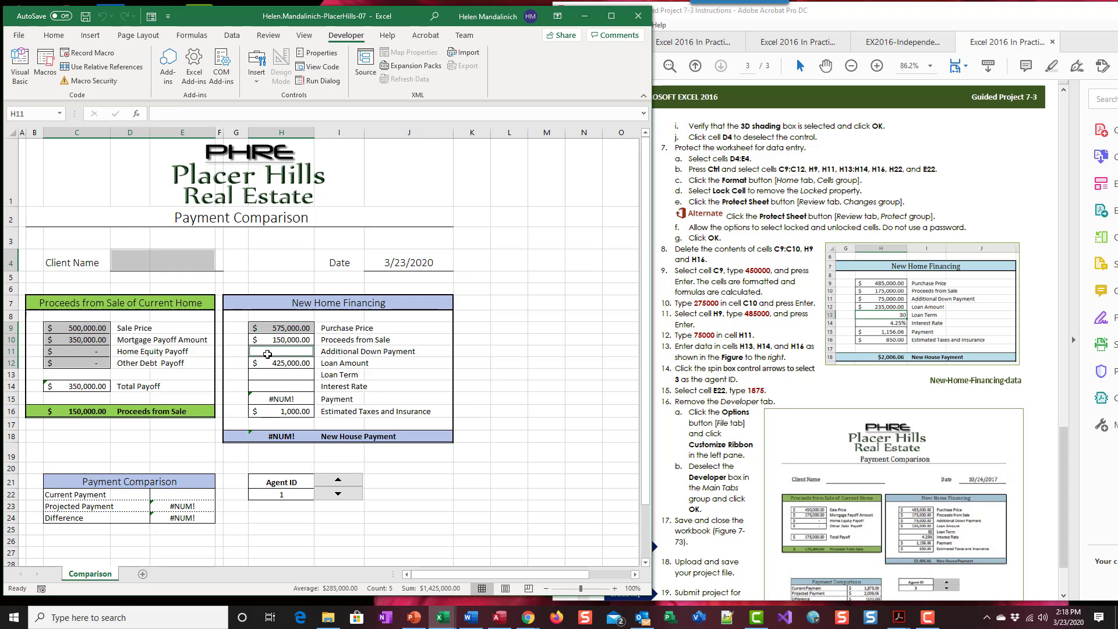
pyautogui.moveTo(274, 374); pyautogui.dragTo(274, 386)
pyautogui.keyDown('ctrl'); pyautogui.click(283, 412); pyautogui.keyUp('ctrl')
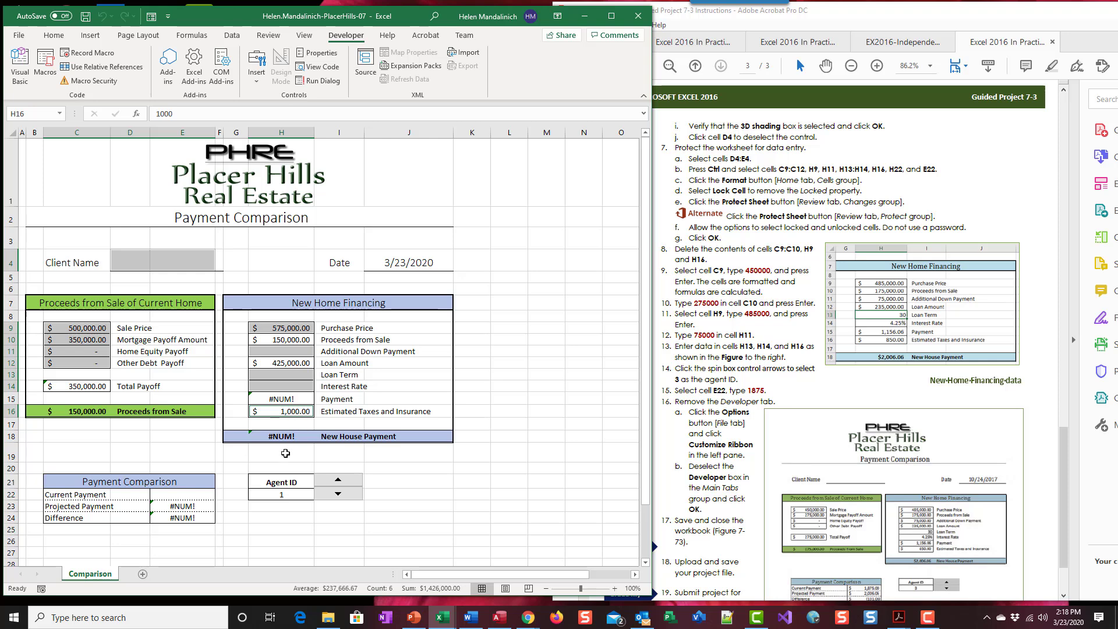
pyautogui.keyDown('ctrl'); pyautogui.click(273, 496); pyautogui.keyUp('ctrl')
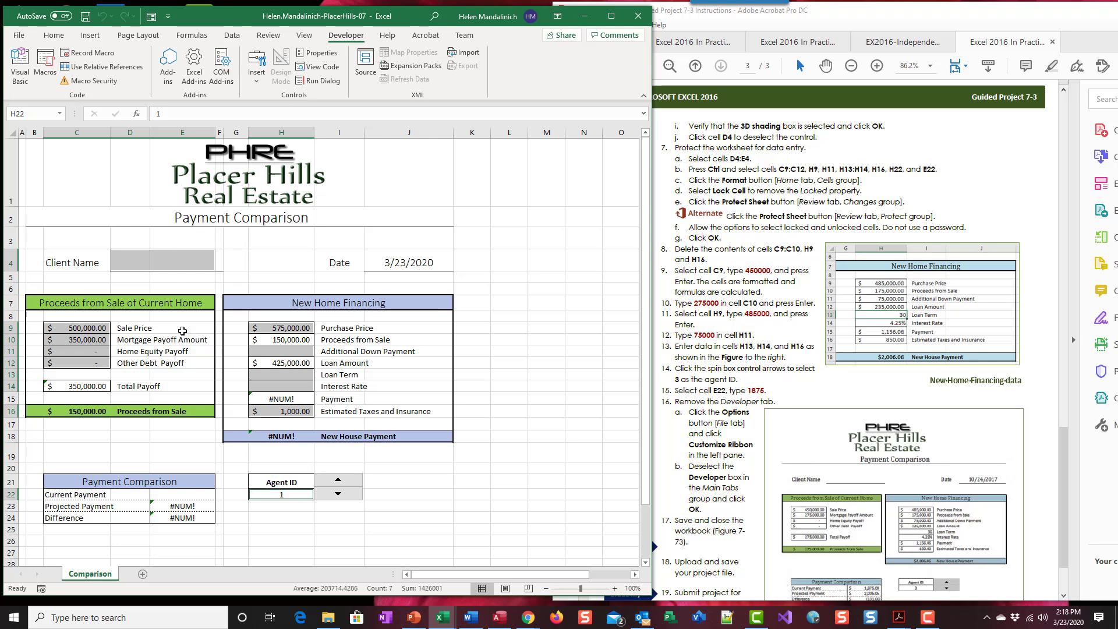
pyautogui.keyDown('ctrl'); pyautogui.click(176, 496); pyautogui.keyUp('ctrl')
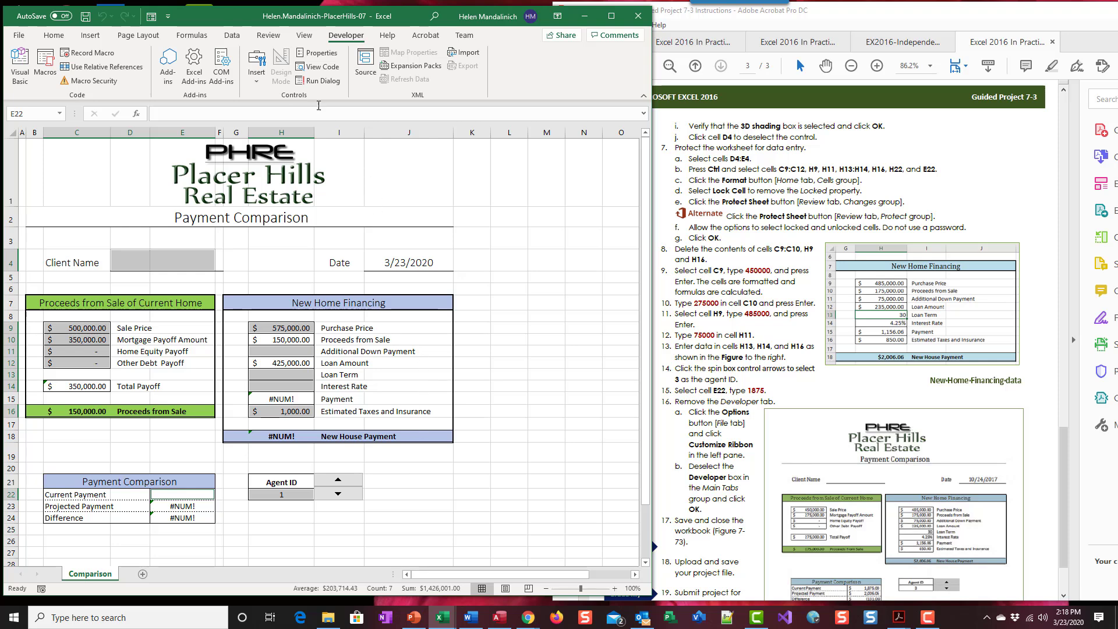
pyautogui.click(55, 38)
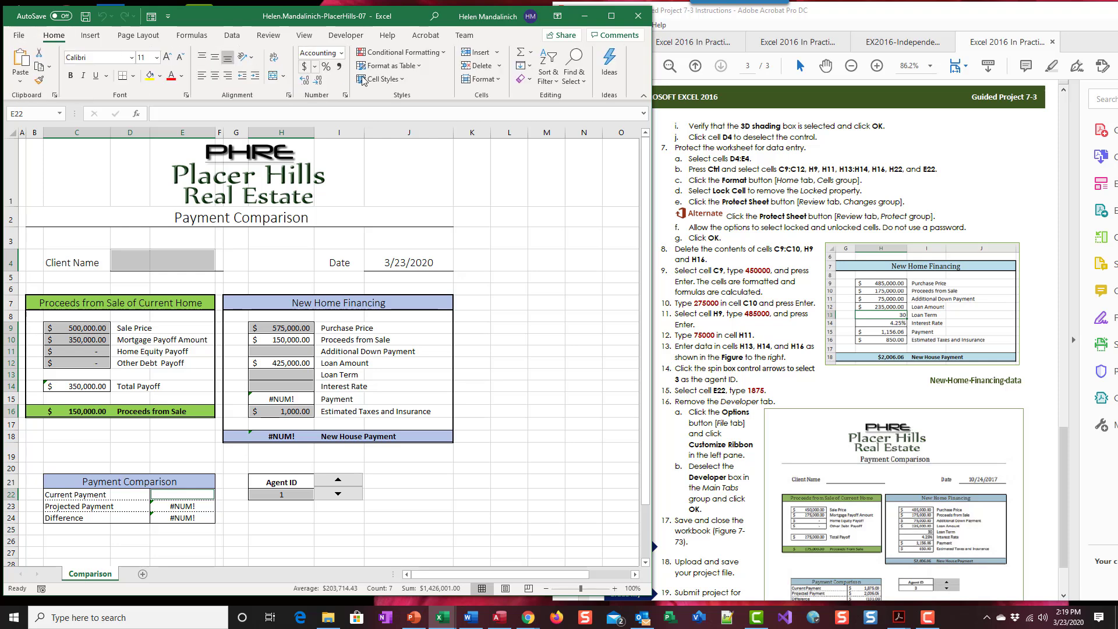
pyautogui.click(492, 80)
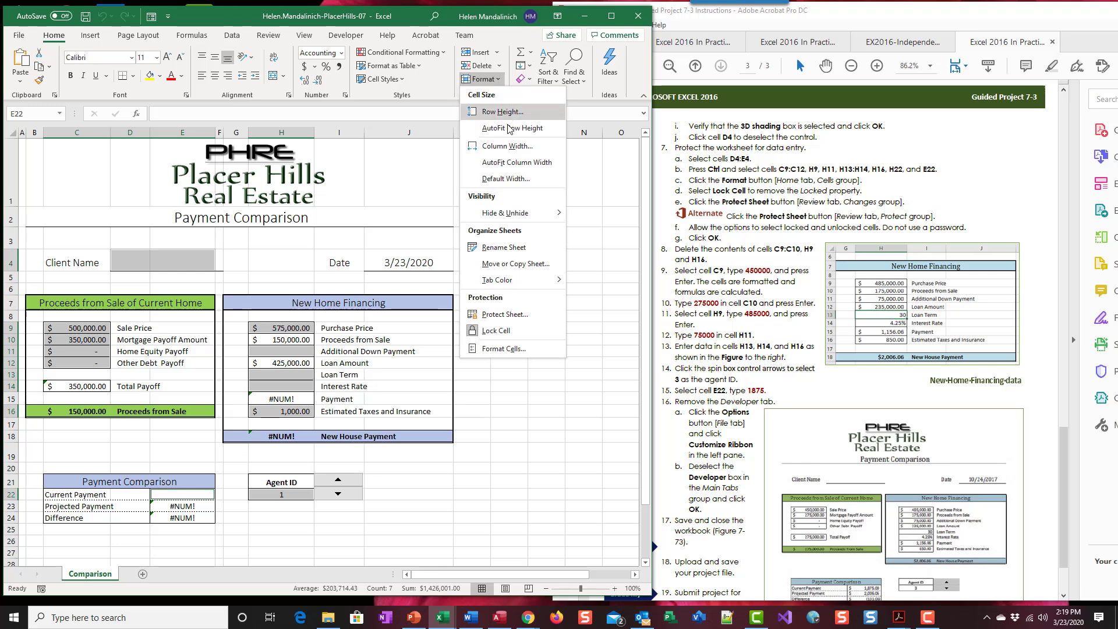
pyautogui.click(496, 330)
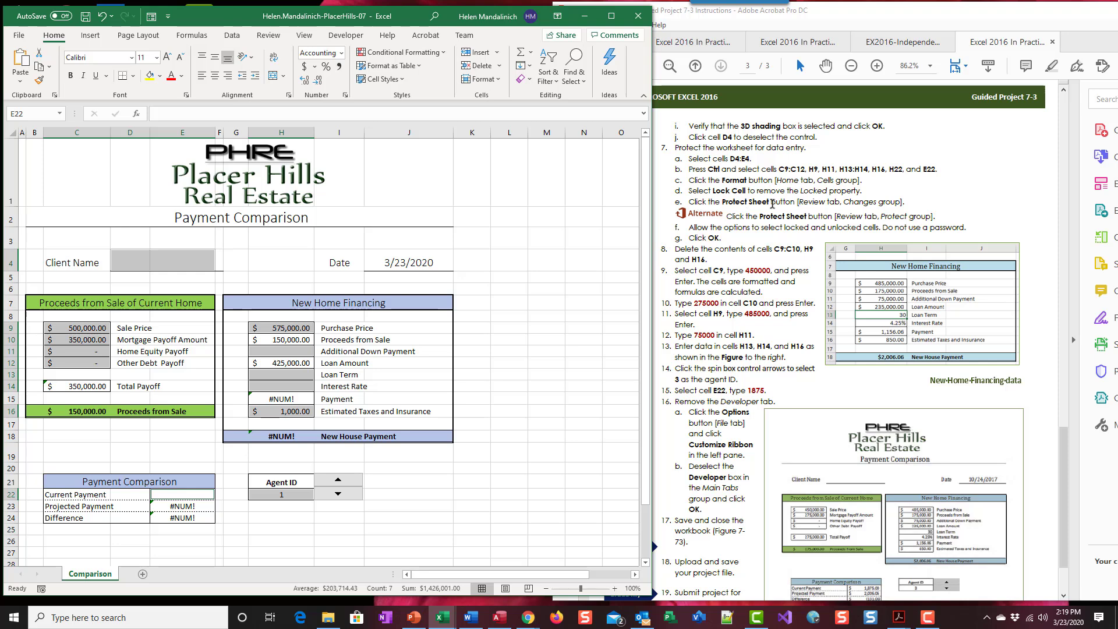
# Protect the worksheet without a password, allowing selection of locked and unlocked cells, and clear the multi-cell selection.
pyautogui.click(269, 35)
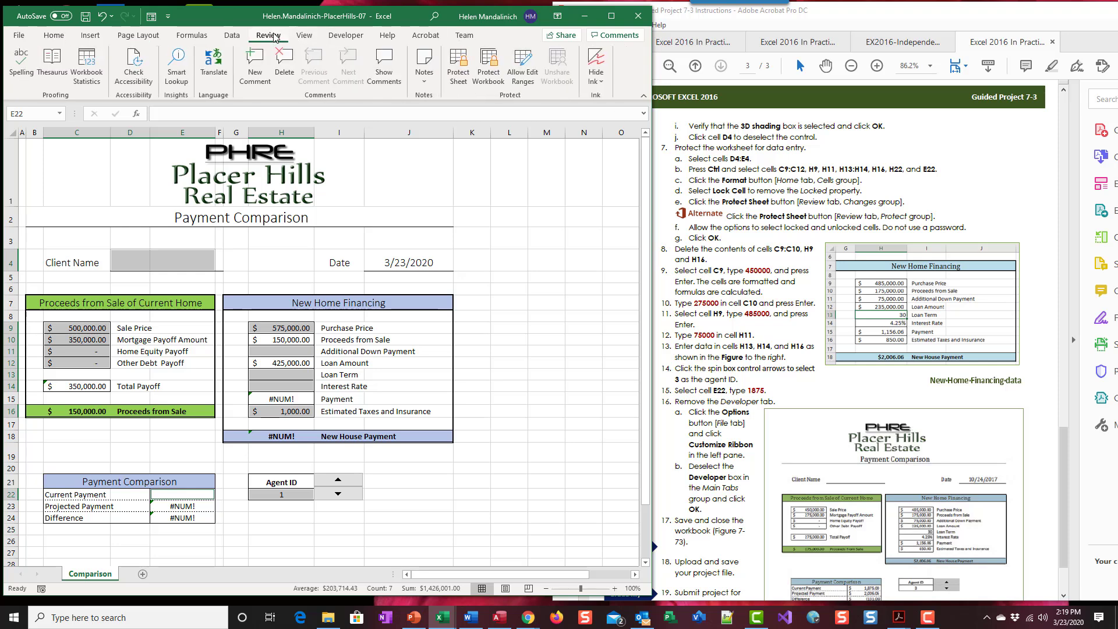
pyautogui.click(463, 85)
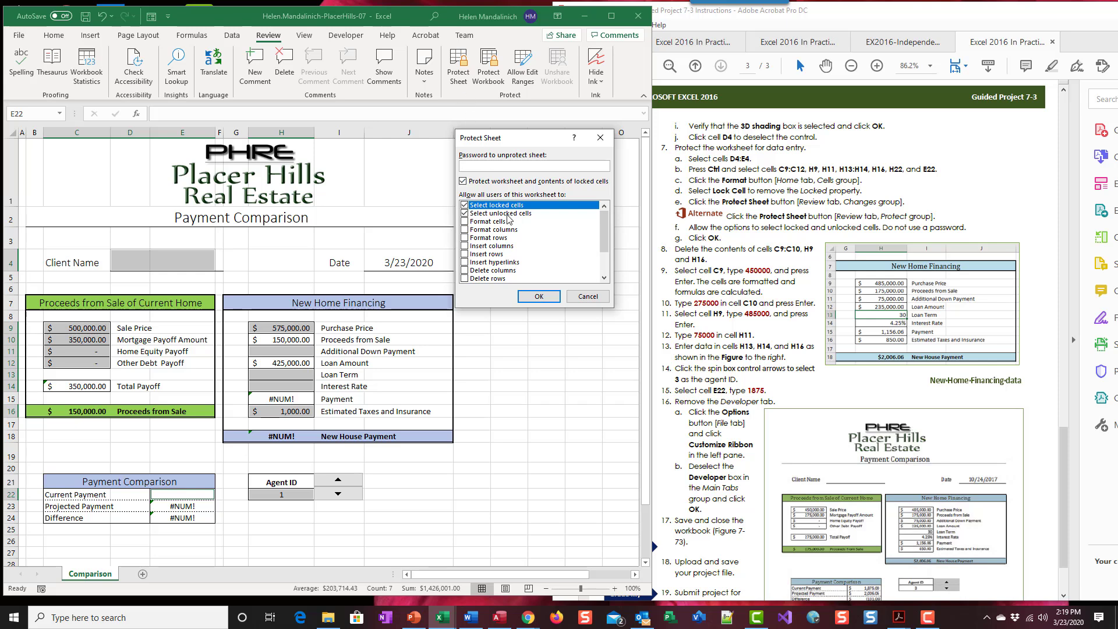
pyautogui.click(538, 297)
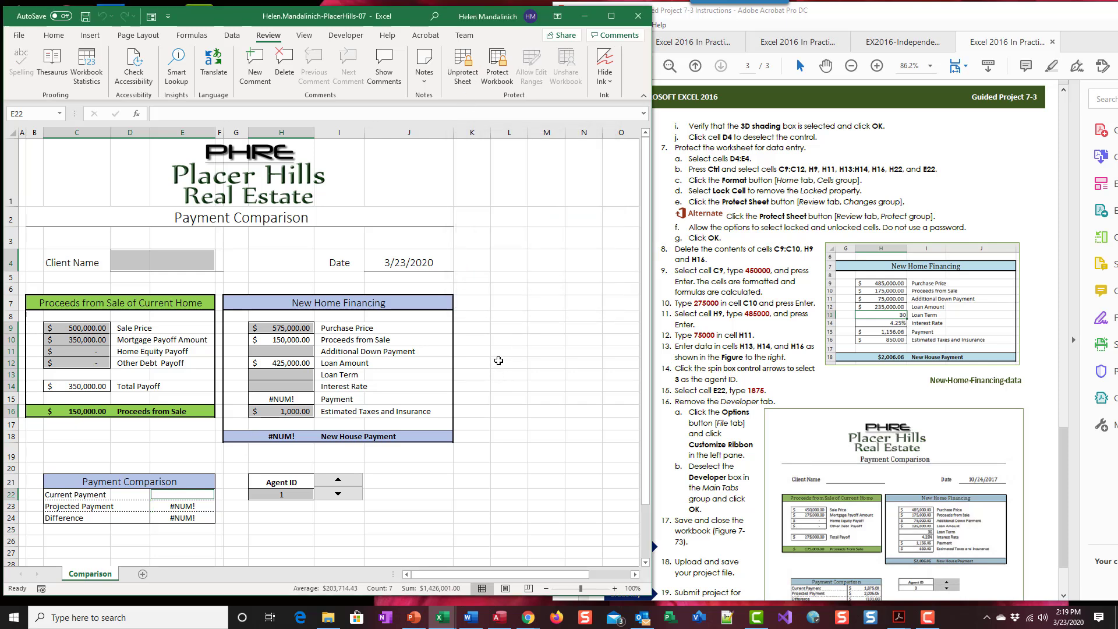
pyautogui.click(525, 301)
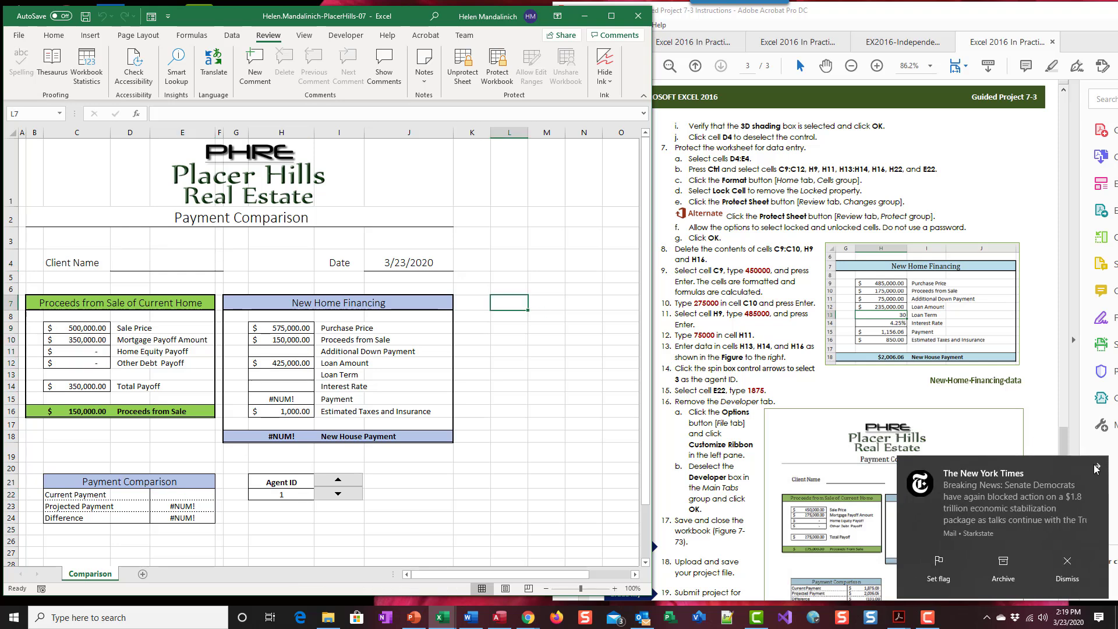
# Delete the sale price and mortgage payoff amount in cells C9:C10.
pyautogui.click(85, 329)
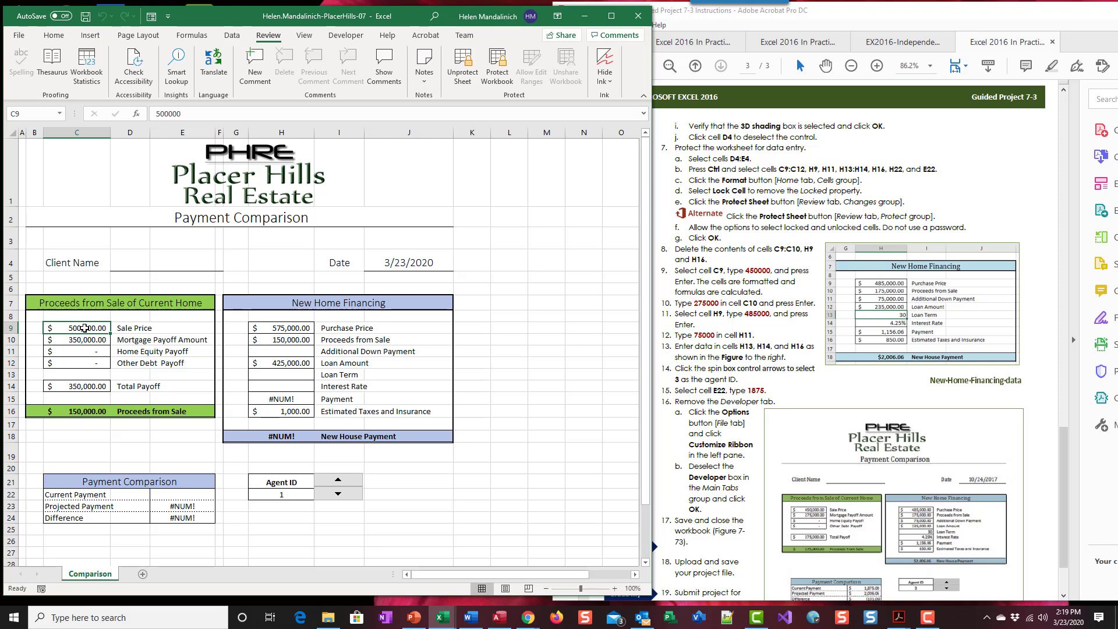
pyautogui.moveTo(85, 331); pyautogui.dragTo(82, 342)
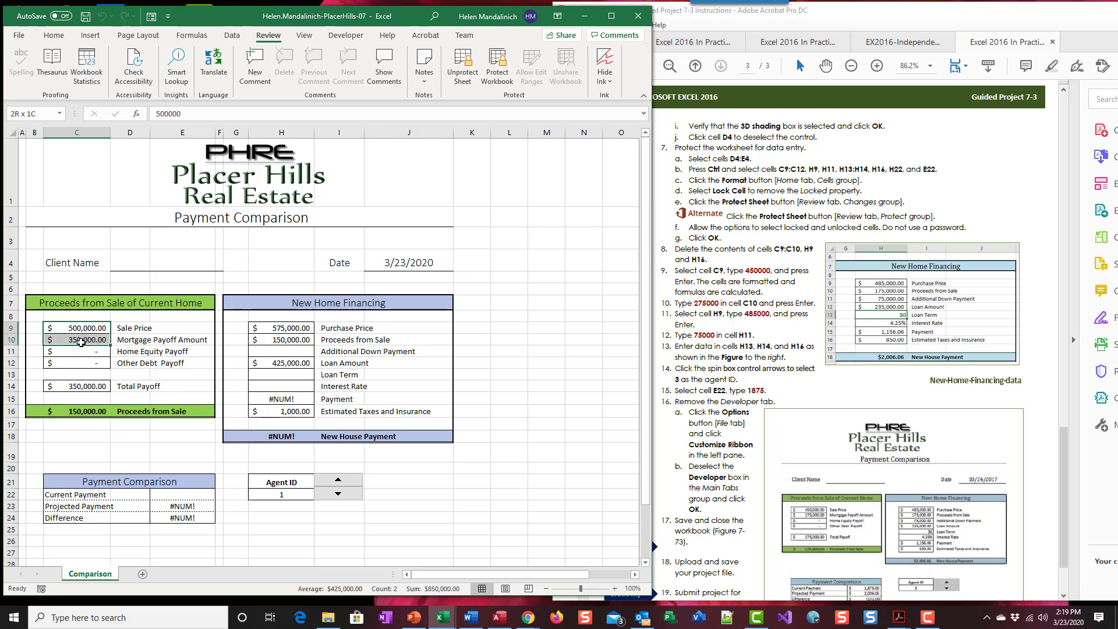
pyautogui.press('Delete')
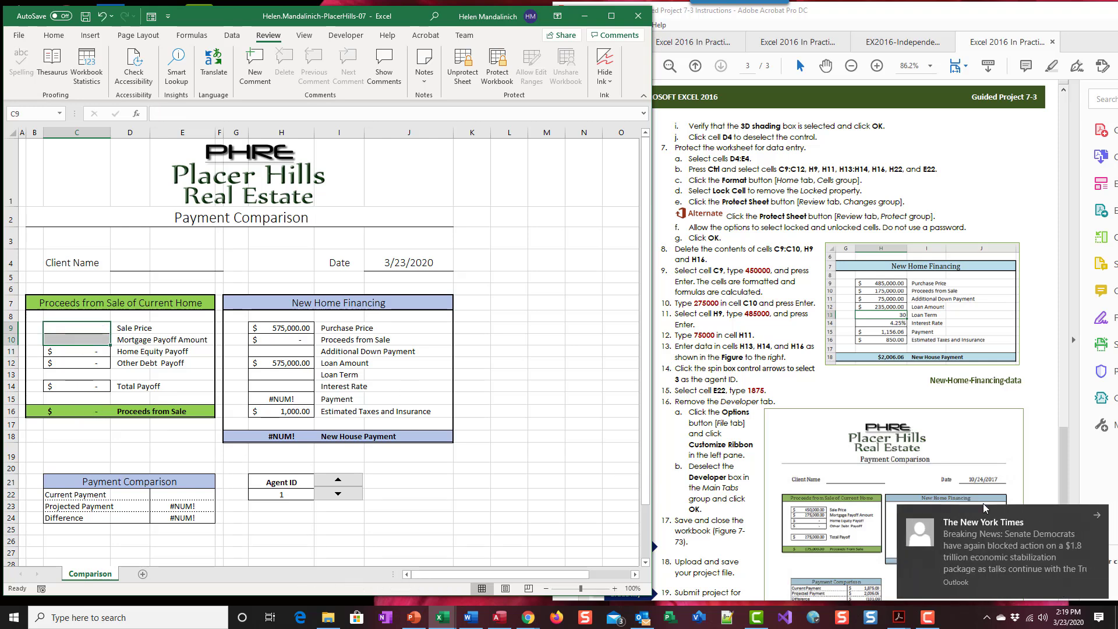
pyautogui.click(983, 507)
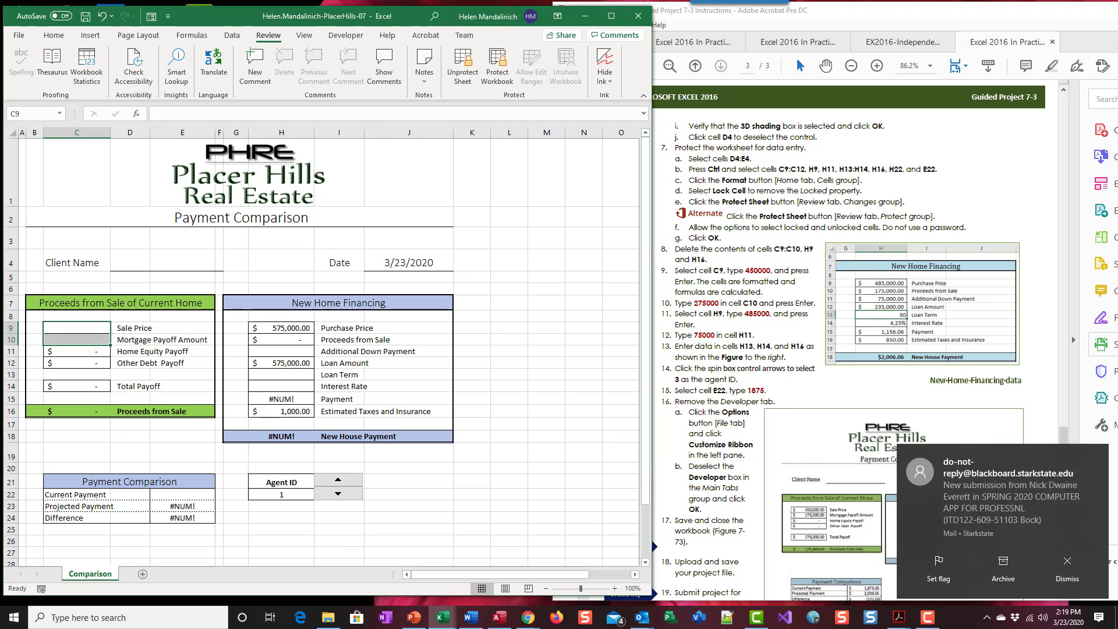
# Dismiss the mail notifications and delete the purchase price in H9 and the estimated taxes and insurance in H16.
pyautogui.click(1098, 457)
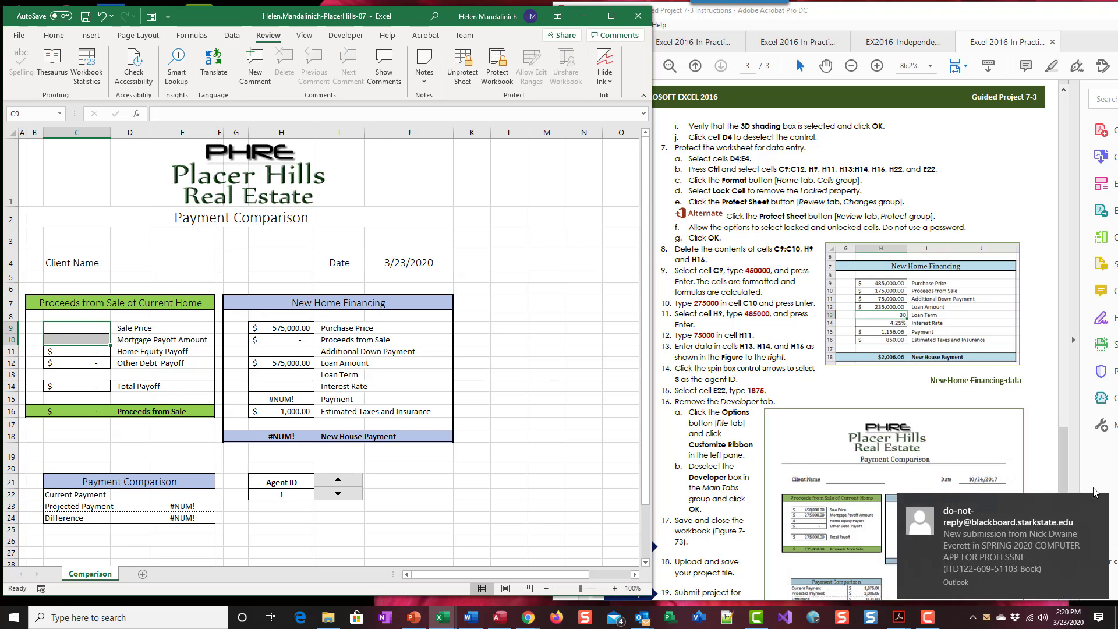
pyautogui.click(1096, 504)
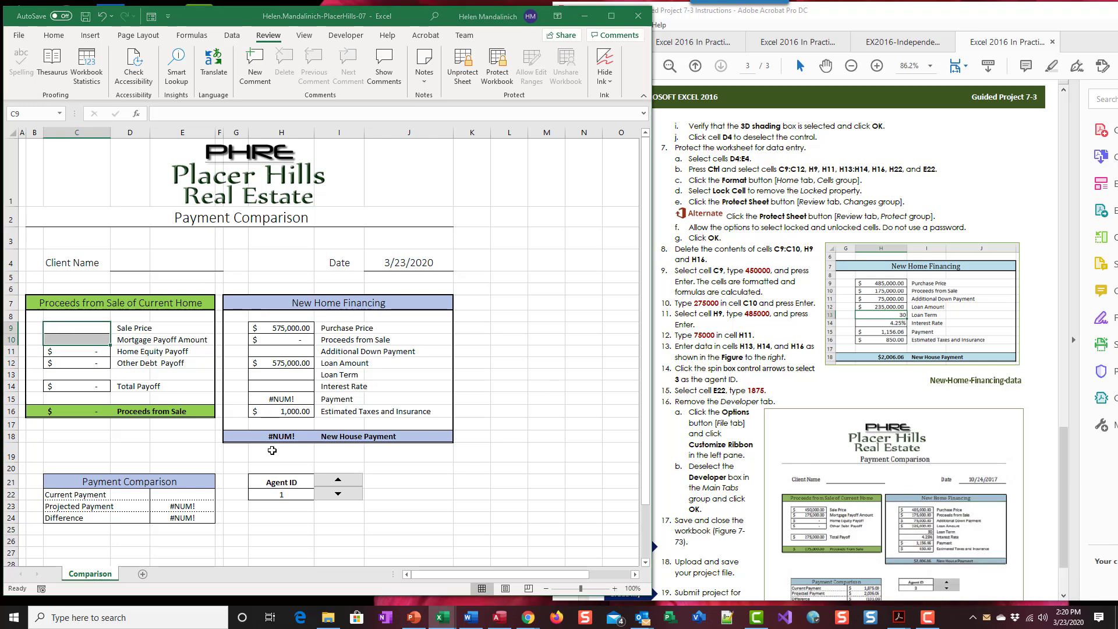
pyautogui.click(290, 324)
pyautogui.click(279, 342)
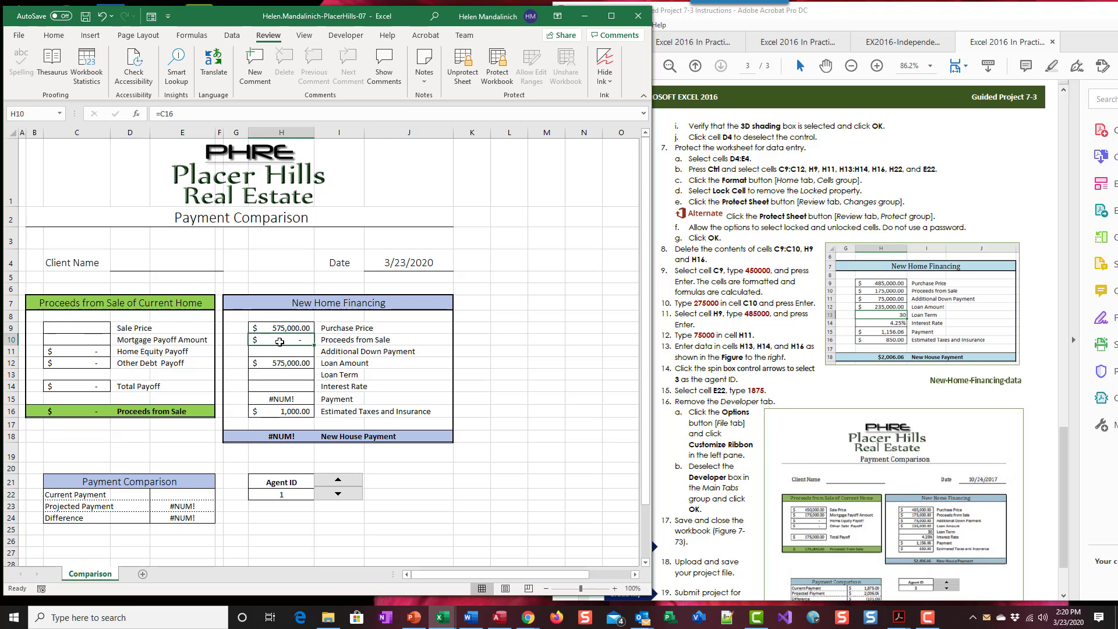
pyautogui.click(283, 330)
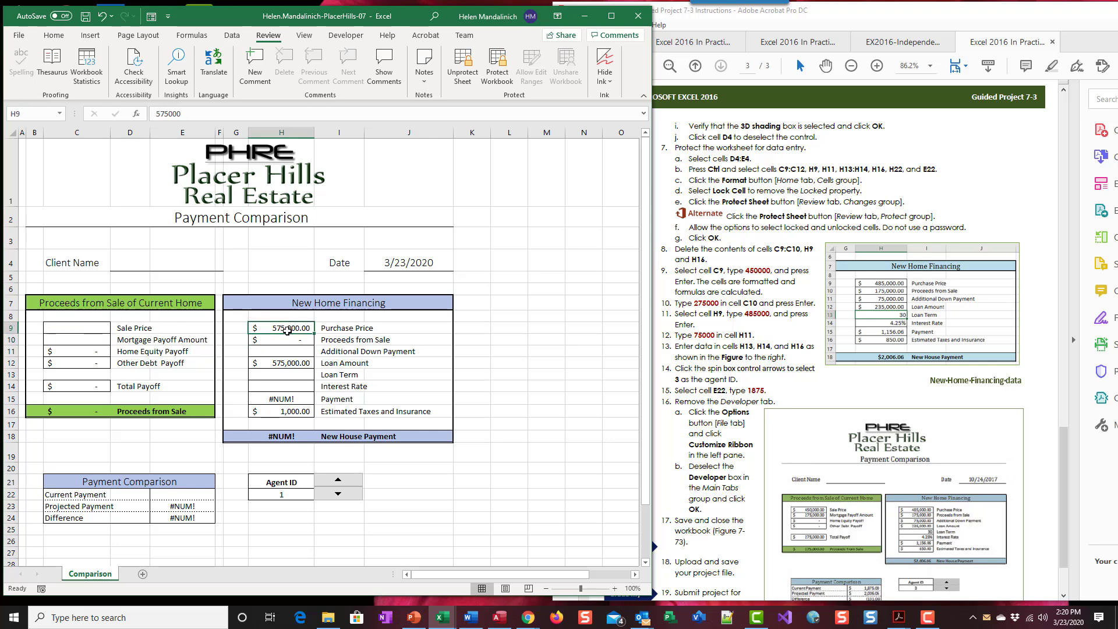
pyautogui.press('Delete')
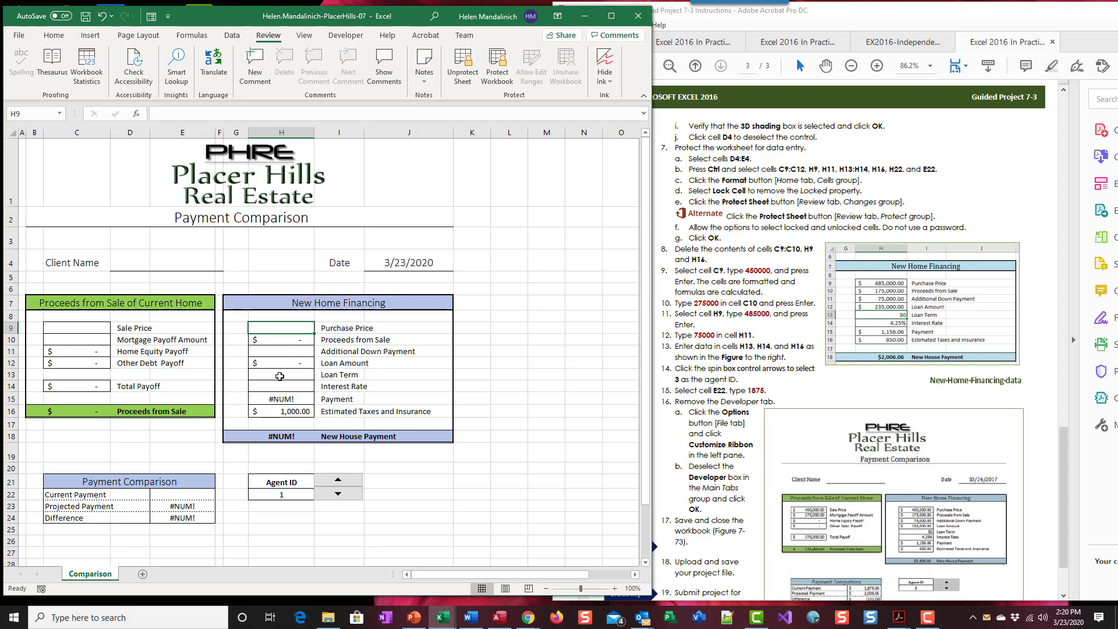
pyautogui.click(288, 413)
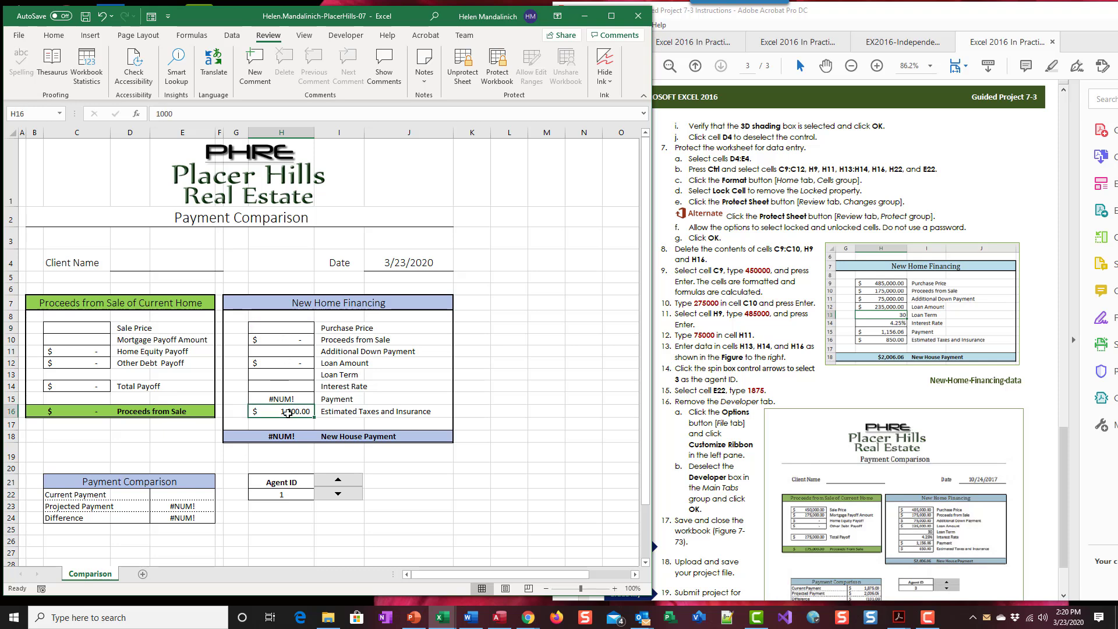
pyautogui.press('Delete')
# Enter 450000 as the sale price in C9 and 275000 as the mortgage payoff amount in C10.
pyautogui.click(709, 317)
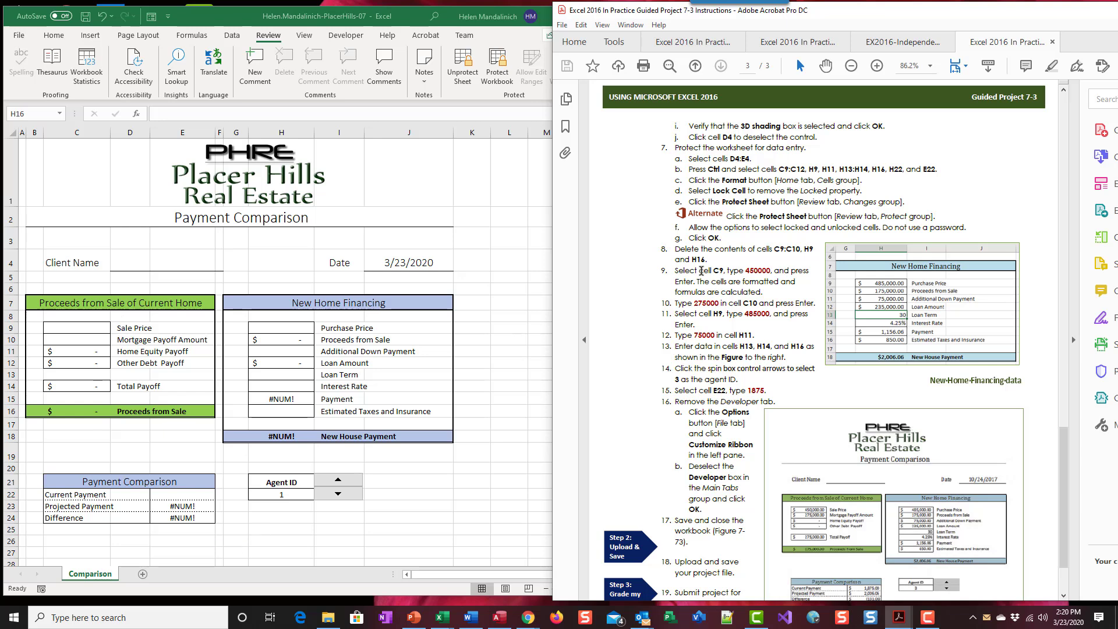
pyautogui.scroll(-2, 702, 270)
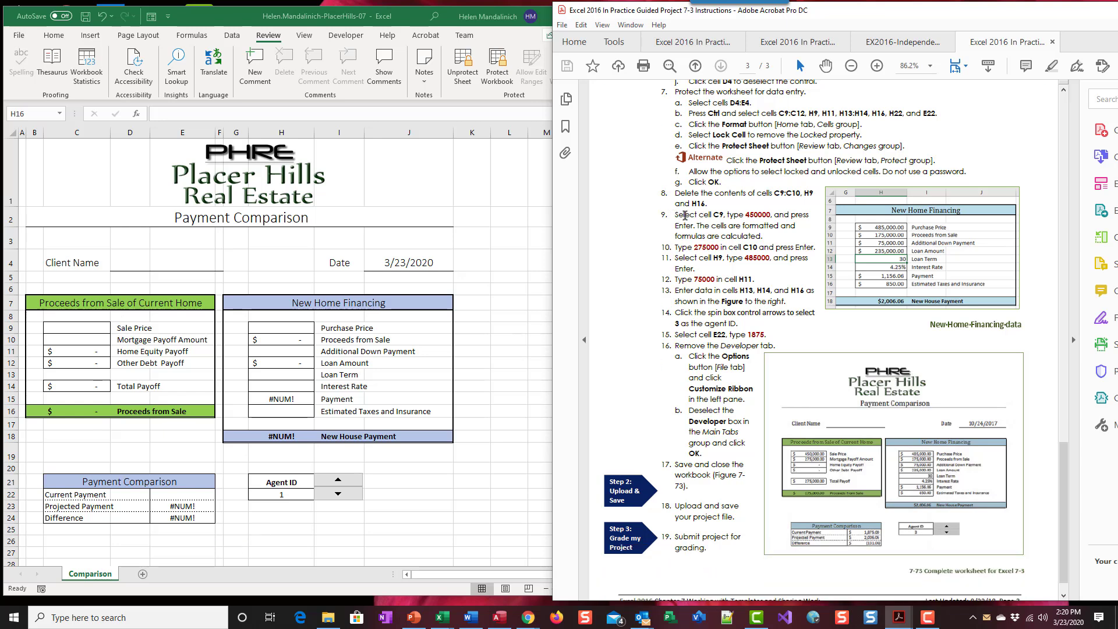
pyautogui.click(55, 326)
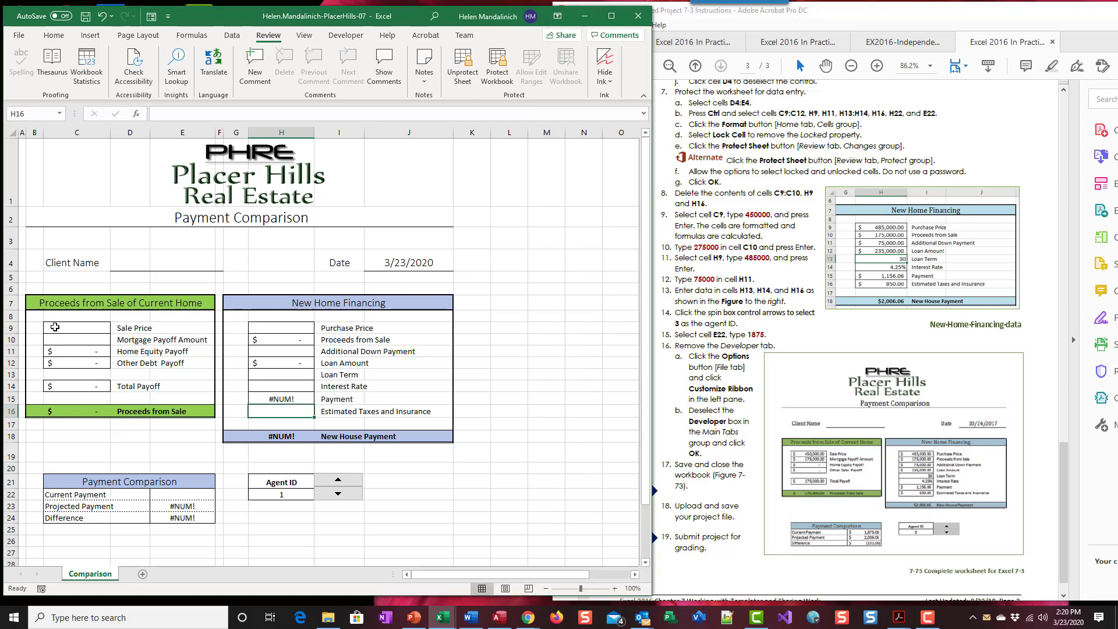
pyautogui.click(54, 327)
pyautogui.write('450000')
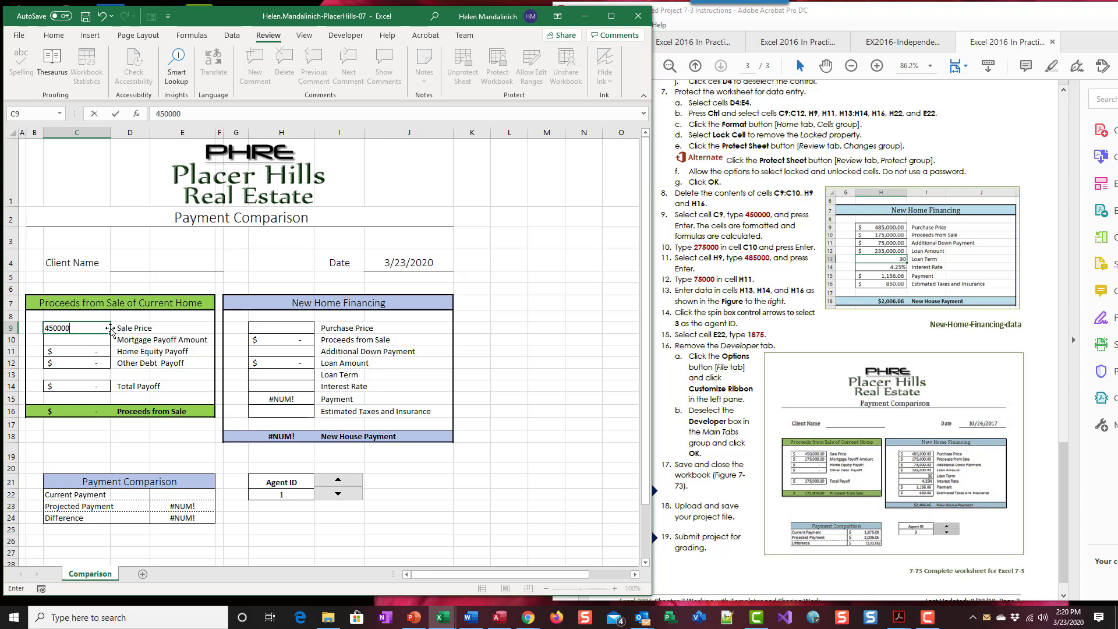
pyautogui.press('Return')
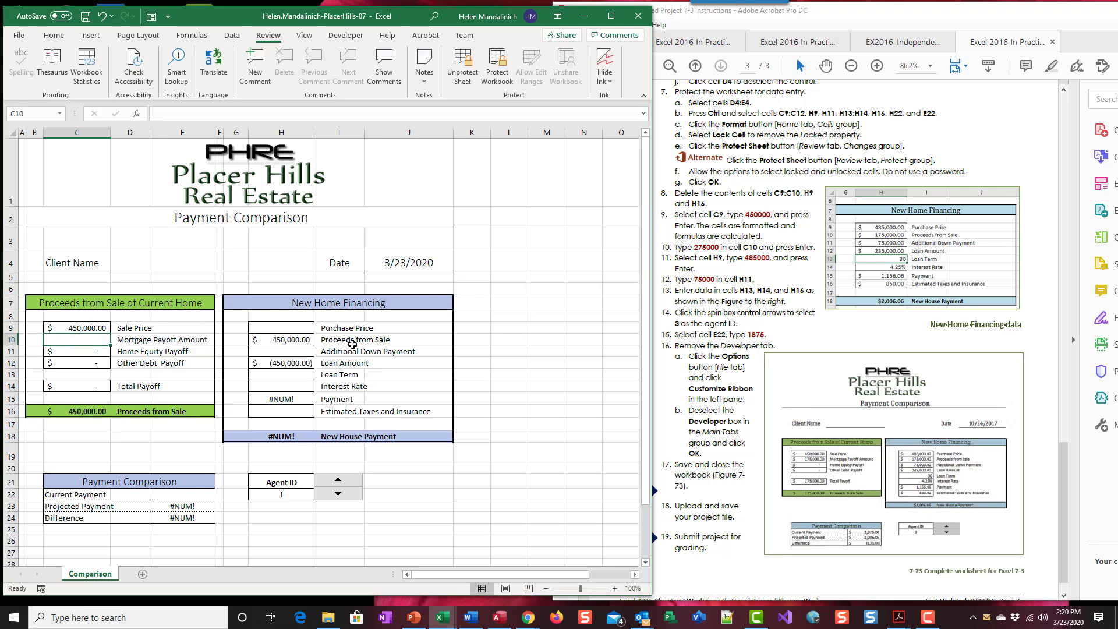
pyautogui.write('275000')
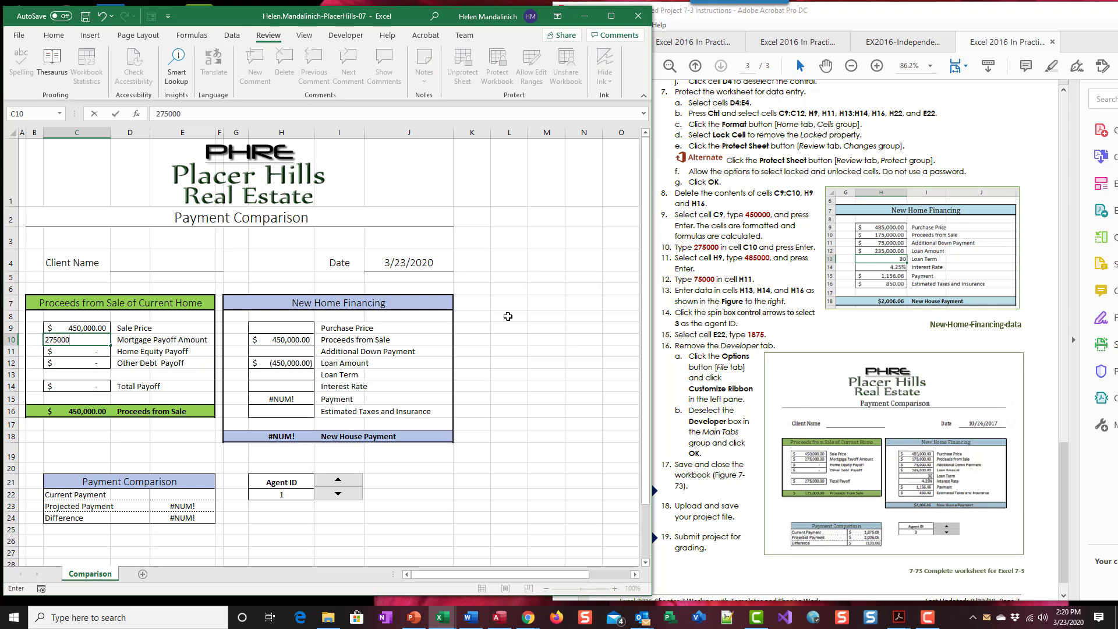
pyautogui.press('Return')
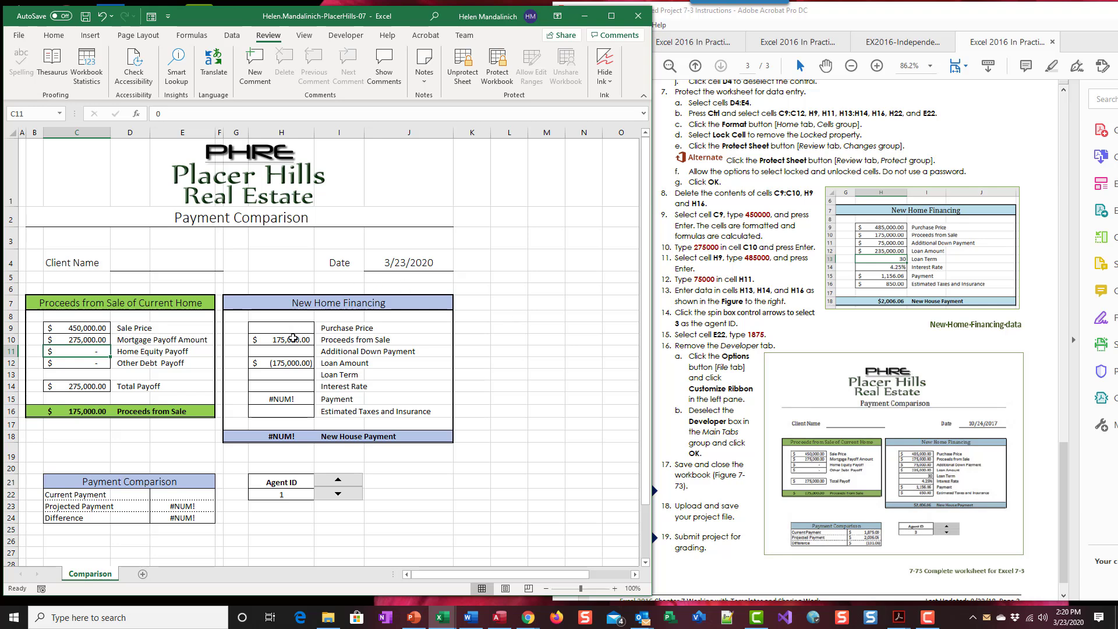
# Enter 485000 as the purchase price in H9 and 75000 as the additional down payment in H11.
pyautogui.click(294, 331)
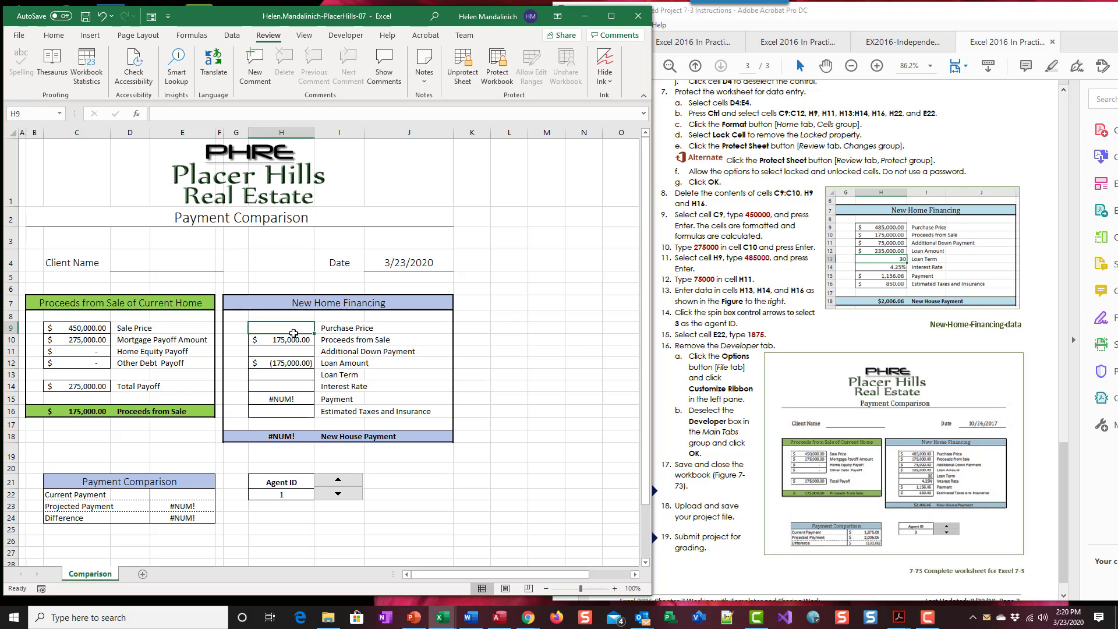
pyautogui.write('485000')
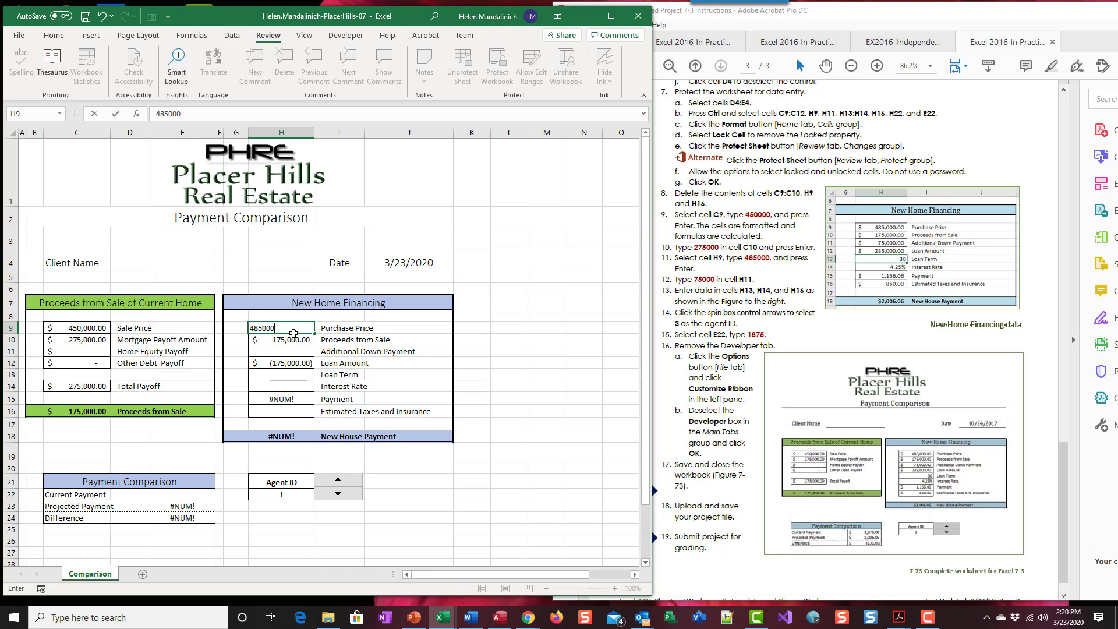
pyautogui.press('Return')
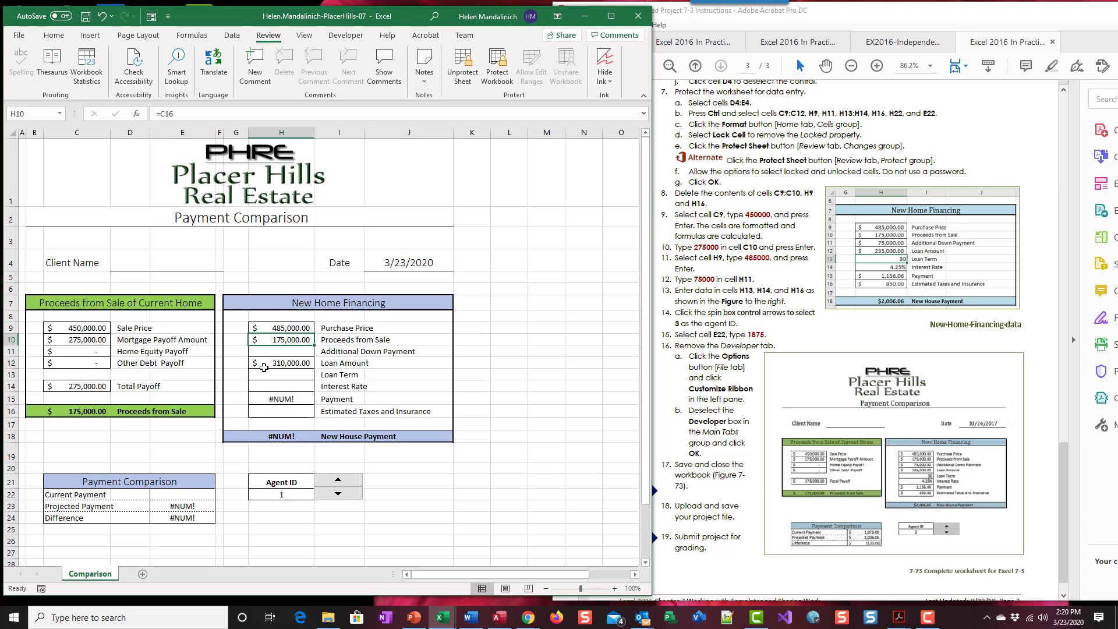
pyautogui.click(274, 352)
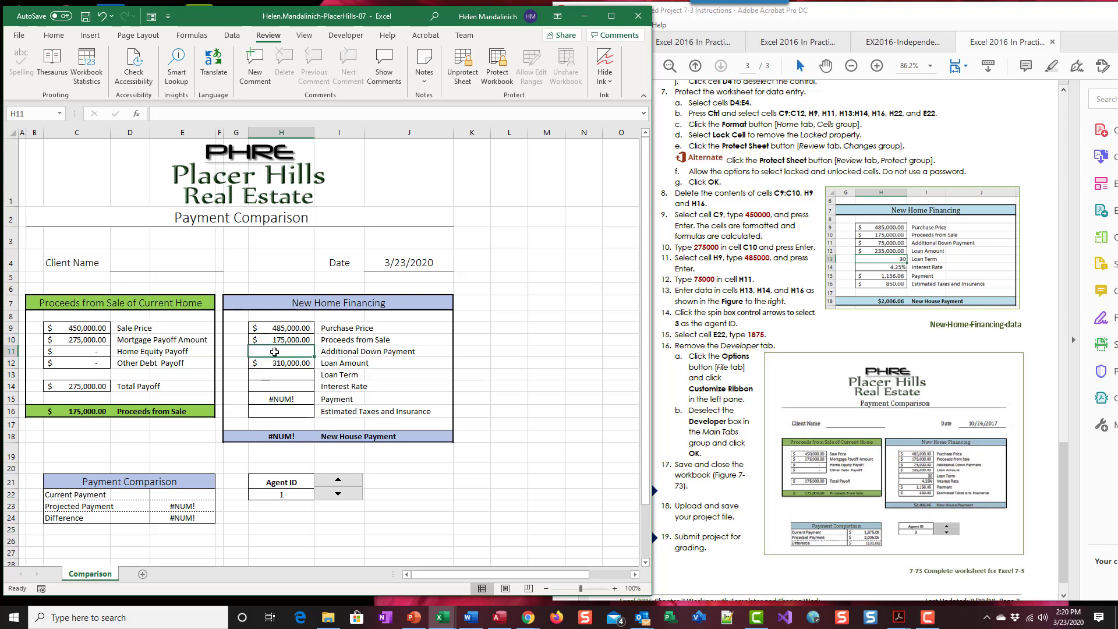
pyautogui.write('75,')
pyautogui.write('00')
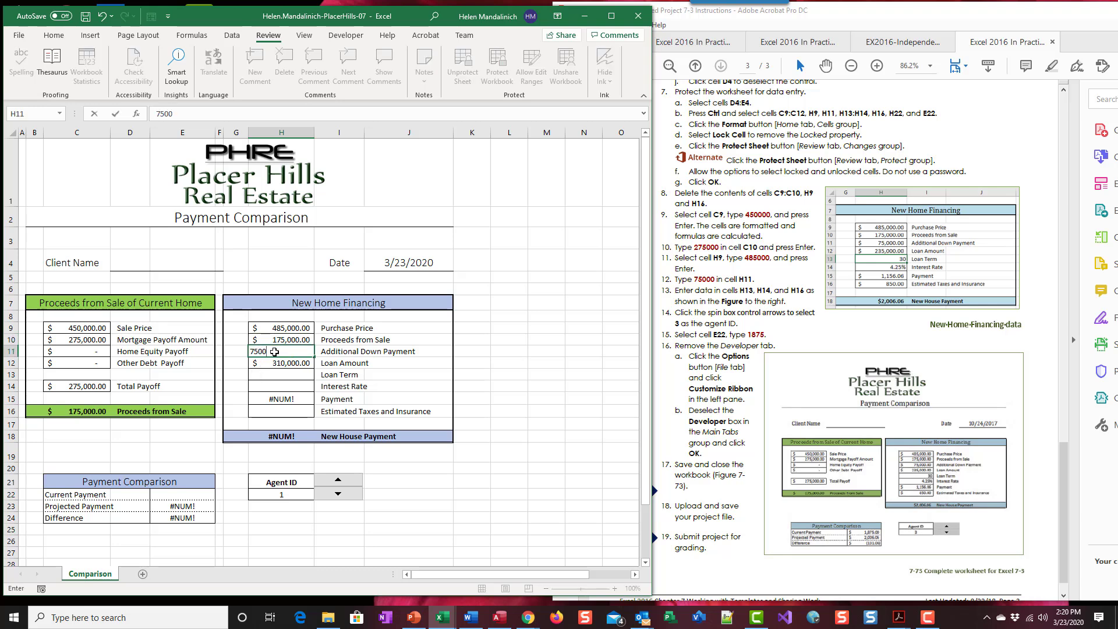
pyautogui.write('0')
pyautogui.press('Return')
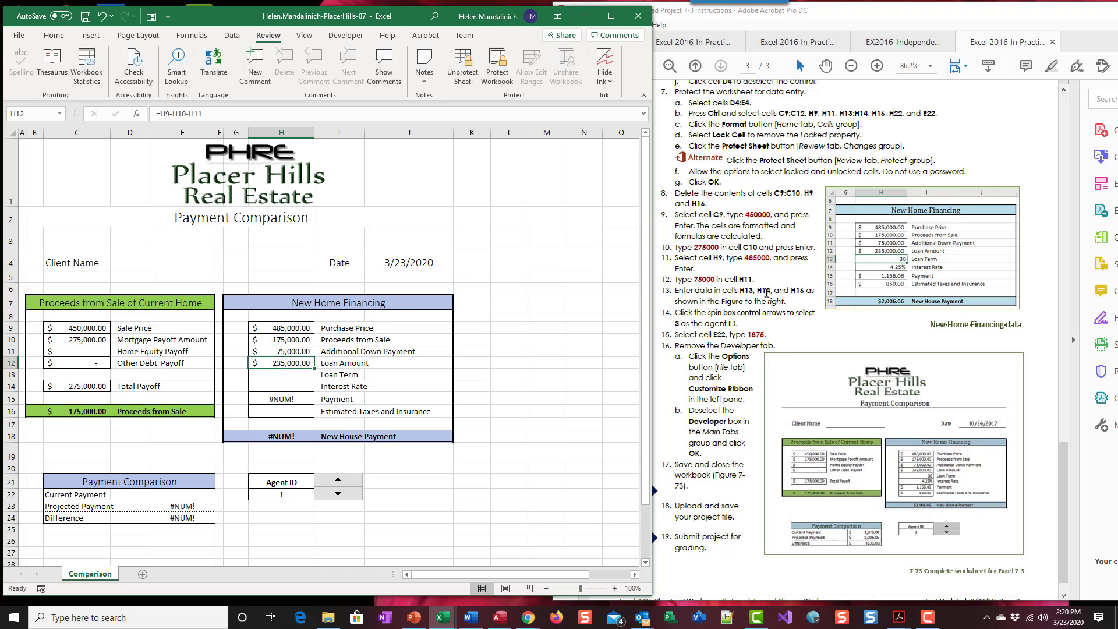
# Fill in the New Home Financing data: loan term 30 in H13, interest rate 4.25% in H14, and taxes and insurance 850 in H16.
pyautogui.moveTo(953, 250)
pyautogui.click(282, 379)
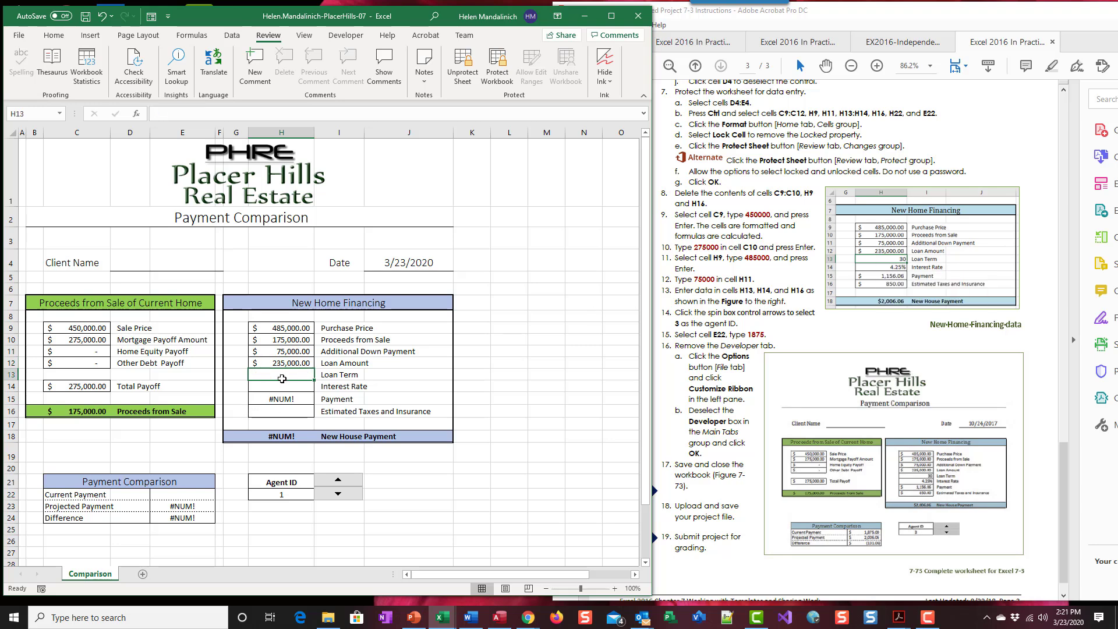
pyautogui.write('30')
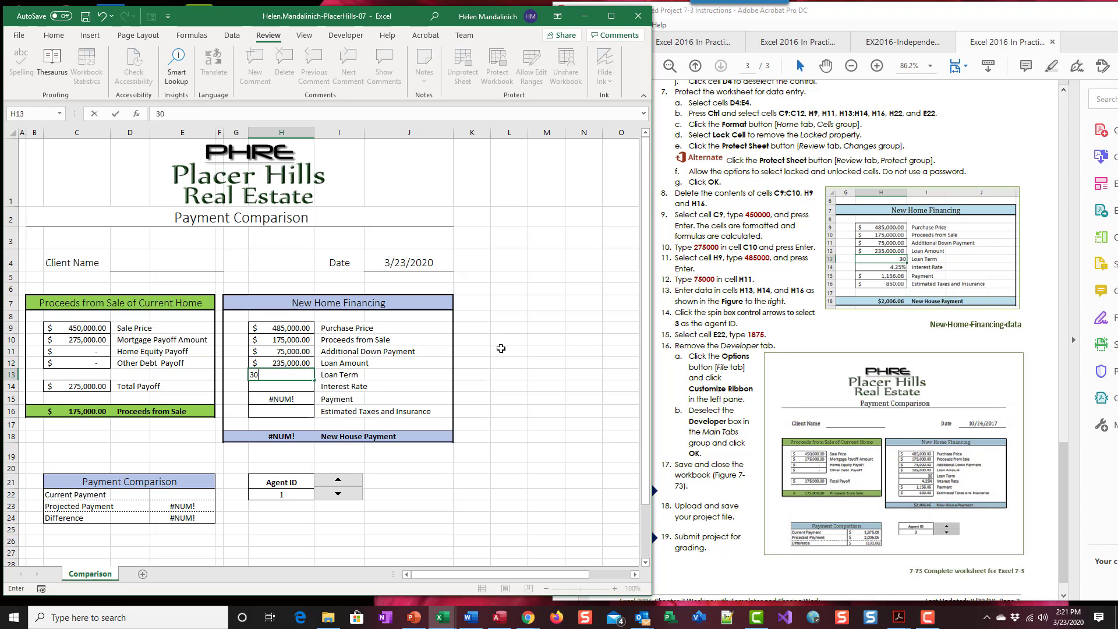
pyautogui.press('Return')
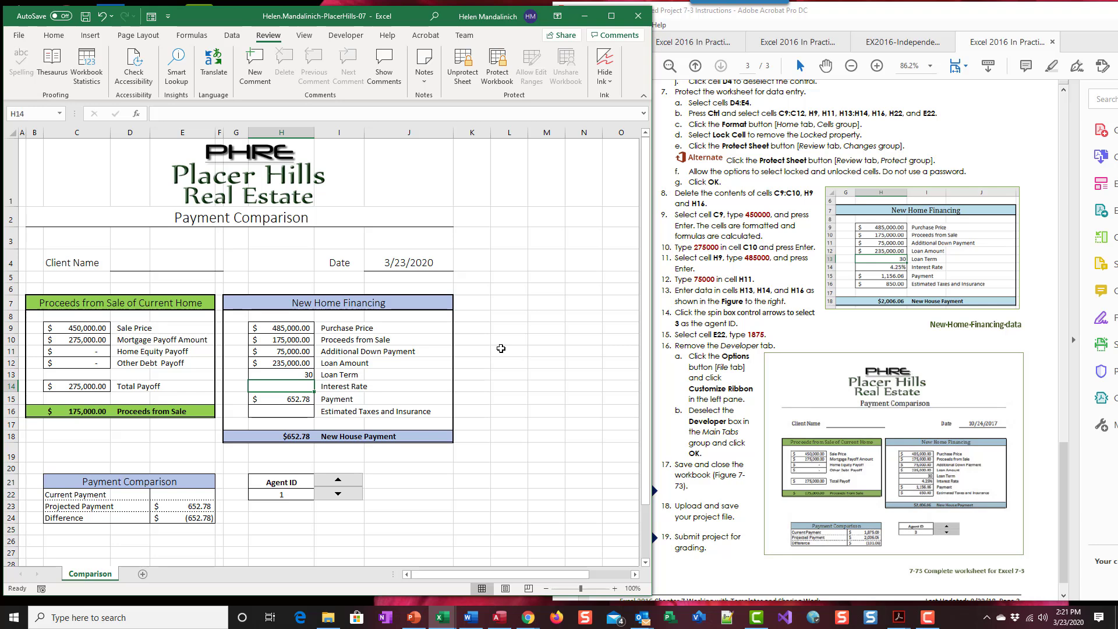
pyautogui.write('4.25%')
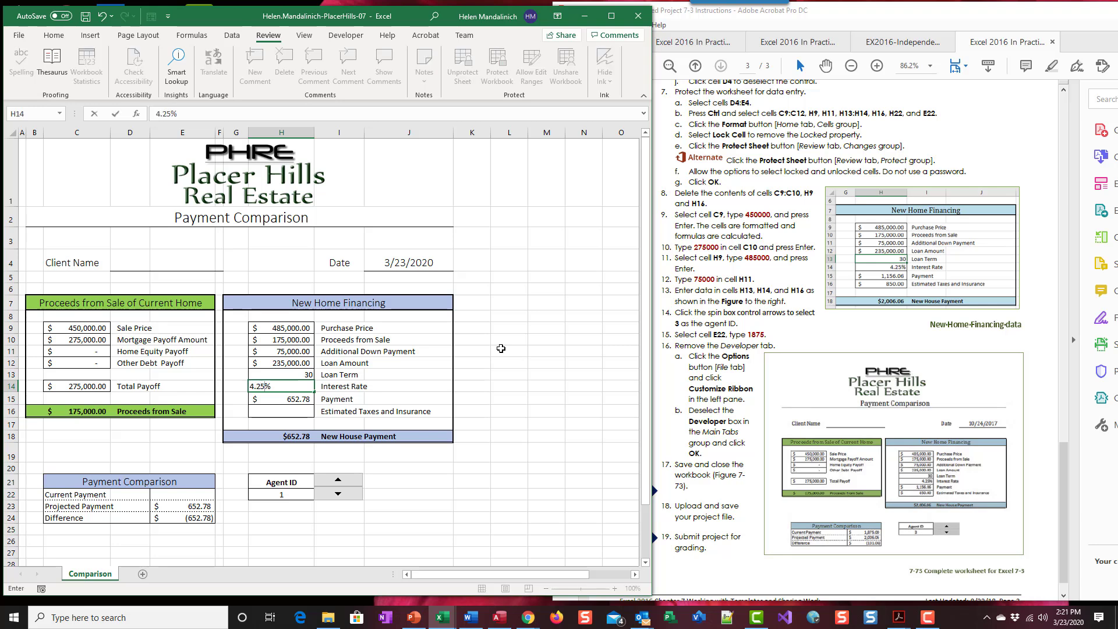
pyautogui.press('Return')
pyautogui.press('Return')
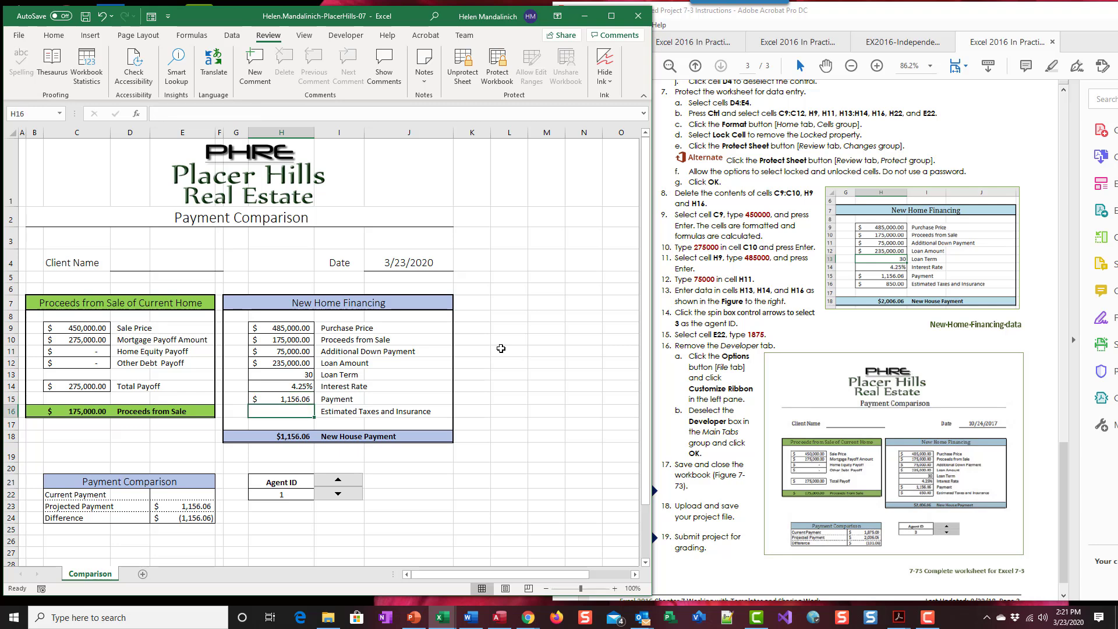
pyautogui.write('850')
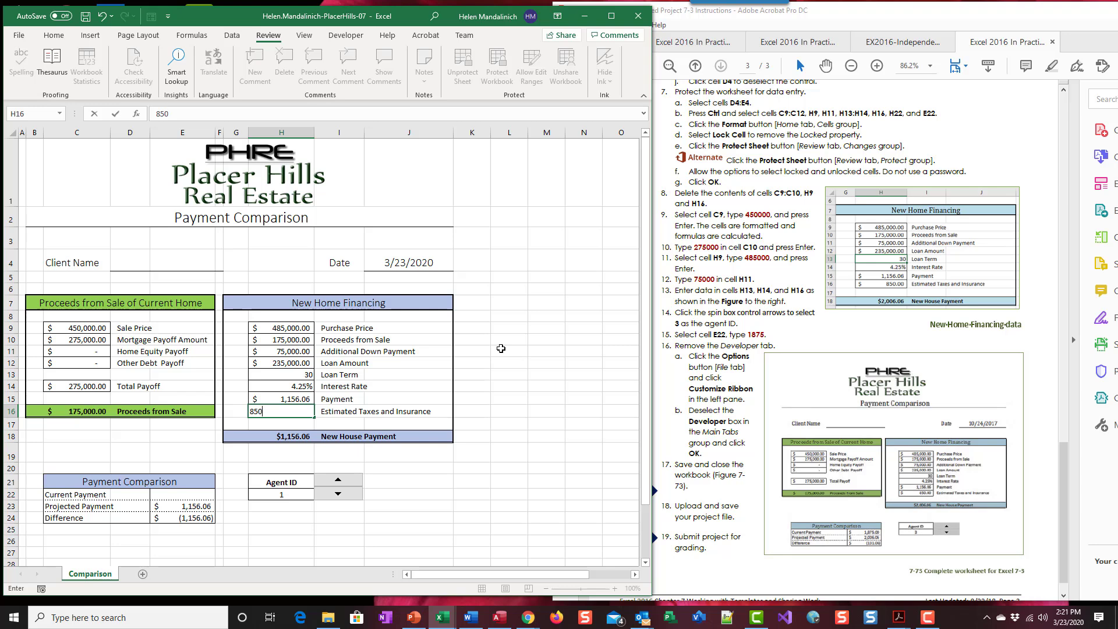
pyautogui.press('Return')
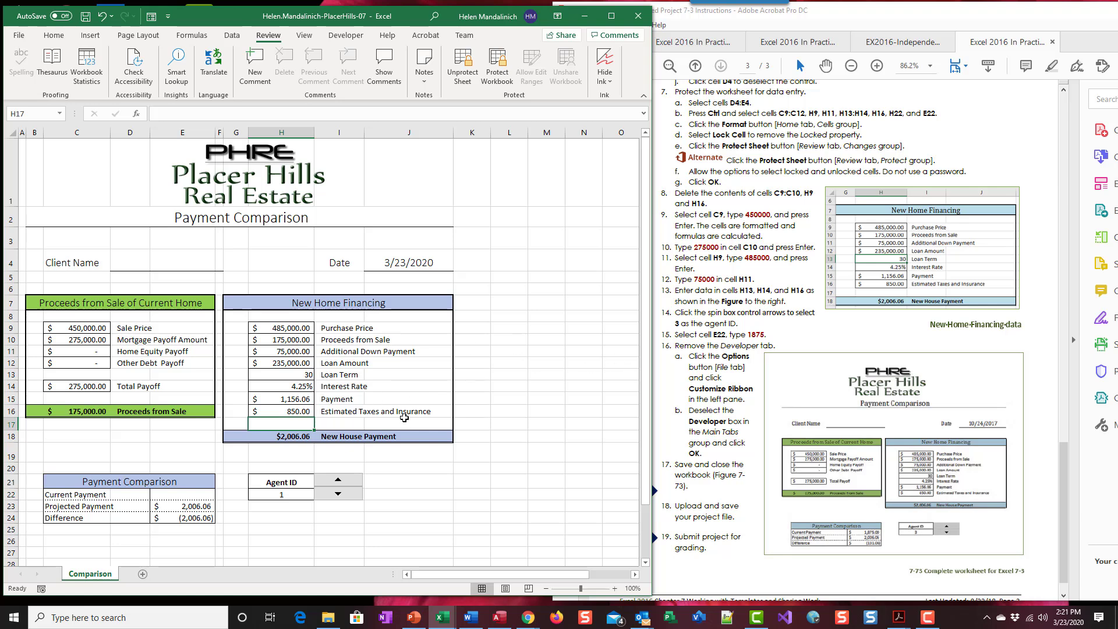
# Raise the agent ID to 3 with the spin control and enter 1875 as the current payment in E22.
pyautogui.scroll(-1, 724, 294)
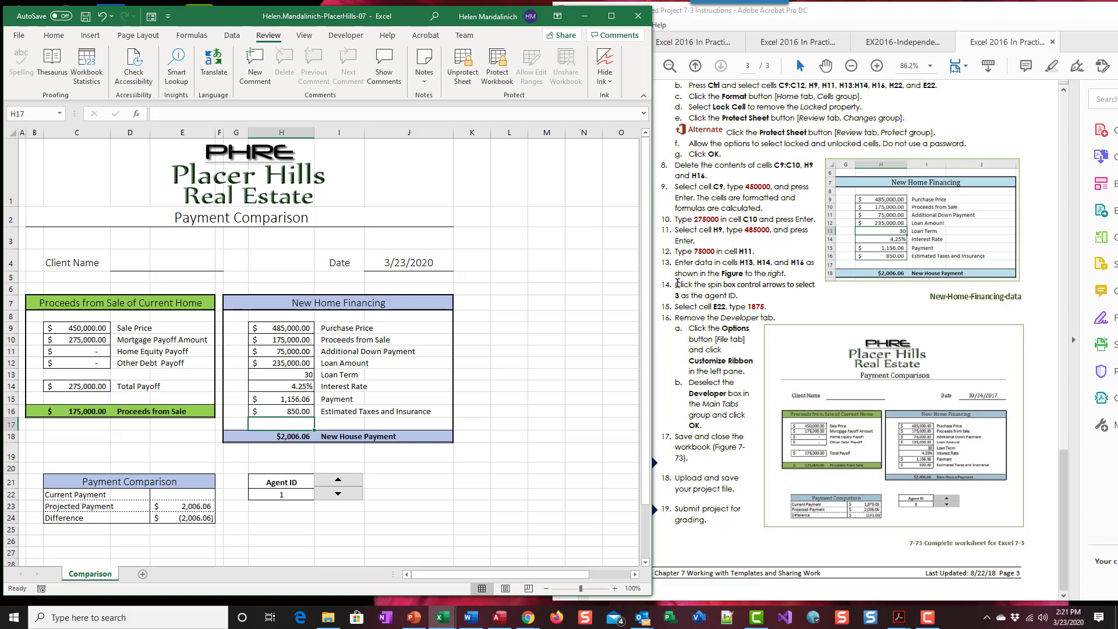
pyautogui.click(337, 479)
pyautogui.click(338, 479)
pyautogui.click(182, 497)
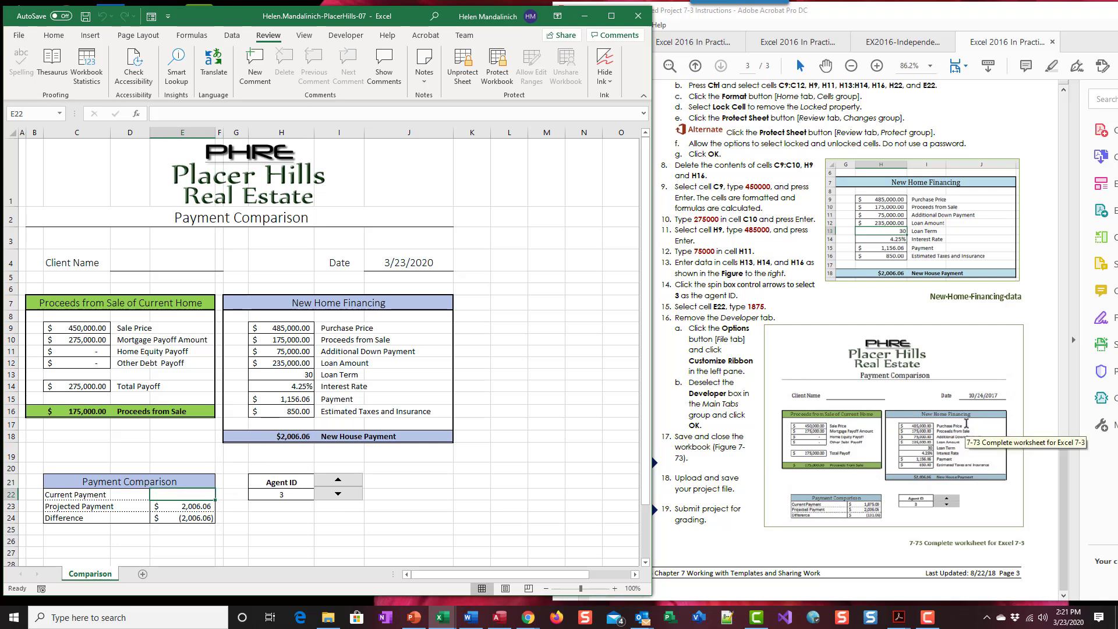
pyautogui.write('1875')
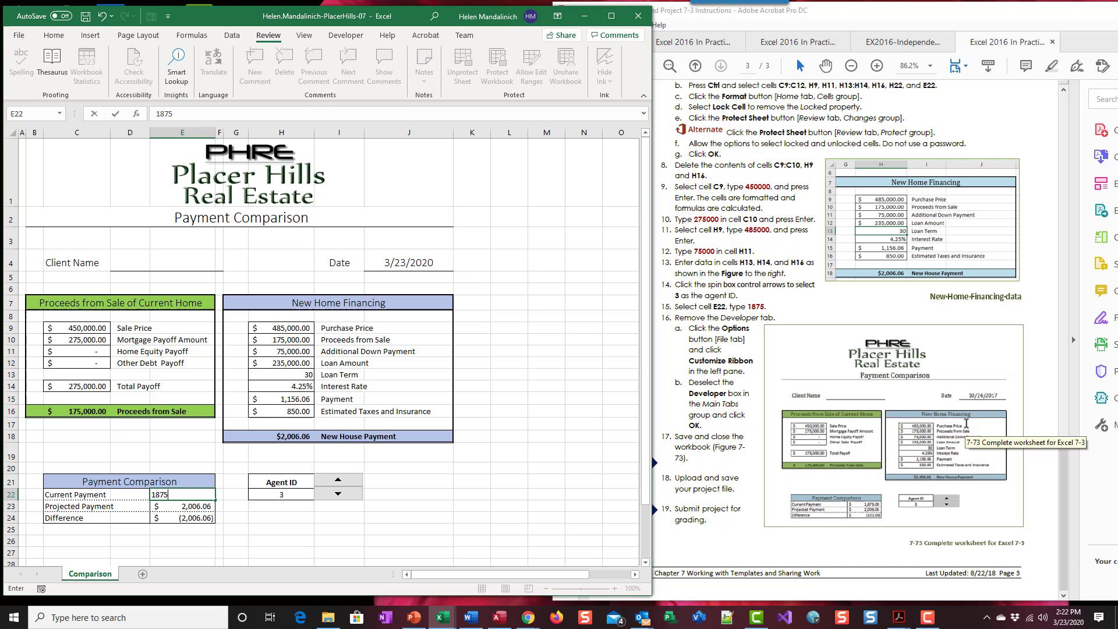
pyautogui.press('Return')
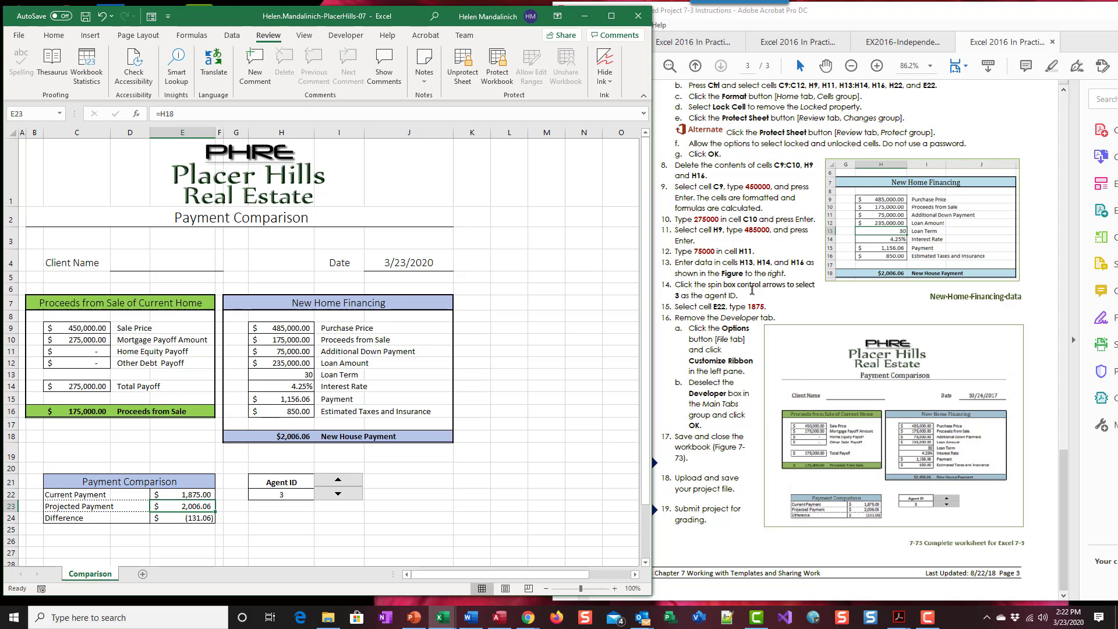
# Review the PDF instructions for removing the Developer tab in Acrobat and dismiss the mail notifications.
pyautogui.click(679, 319)
pyautogui.moveTo(679, 319); pyautogui.dragTo(744, 414)
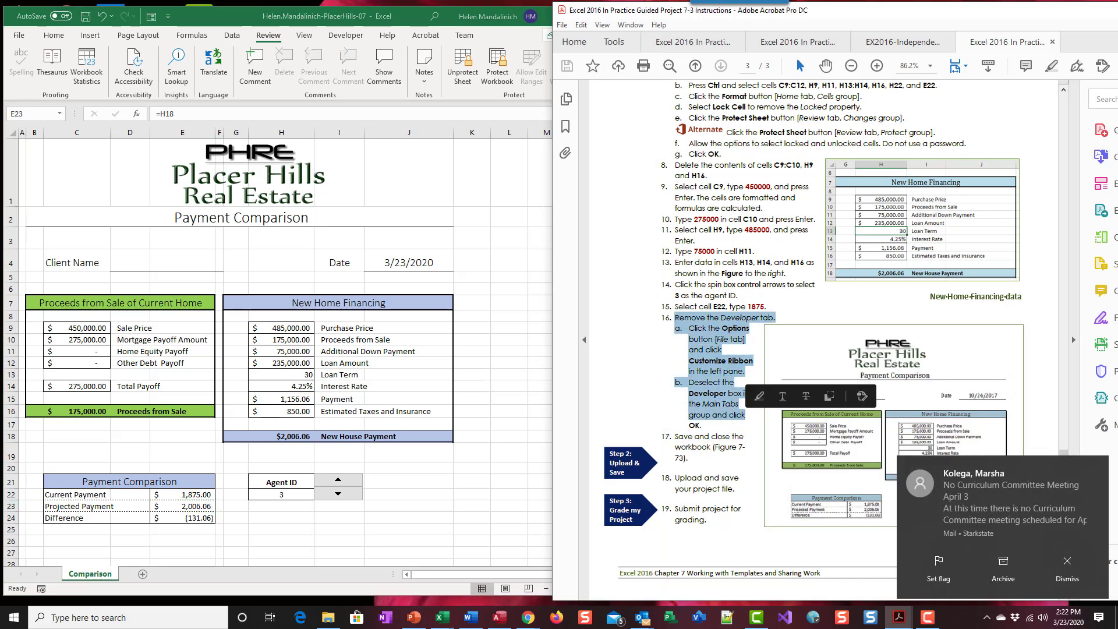
pyautogui.click(1098, 470)
pyautogui.click(722, 418)
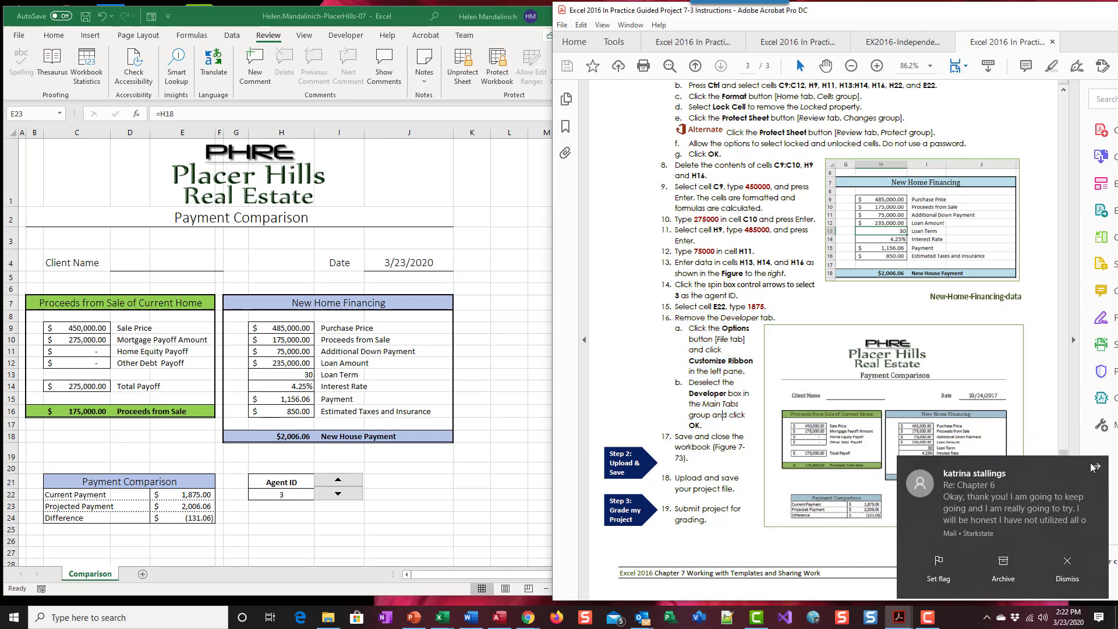
pyautogui.click(1093, 467)
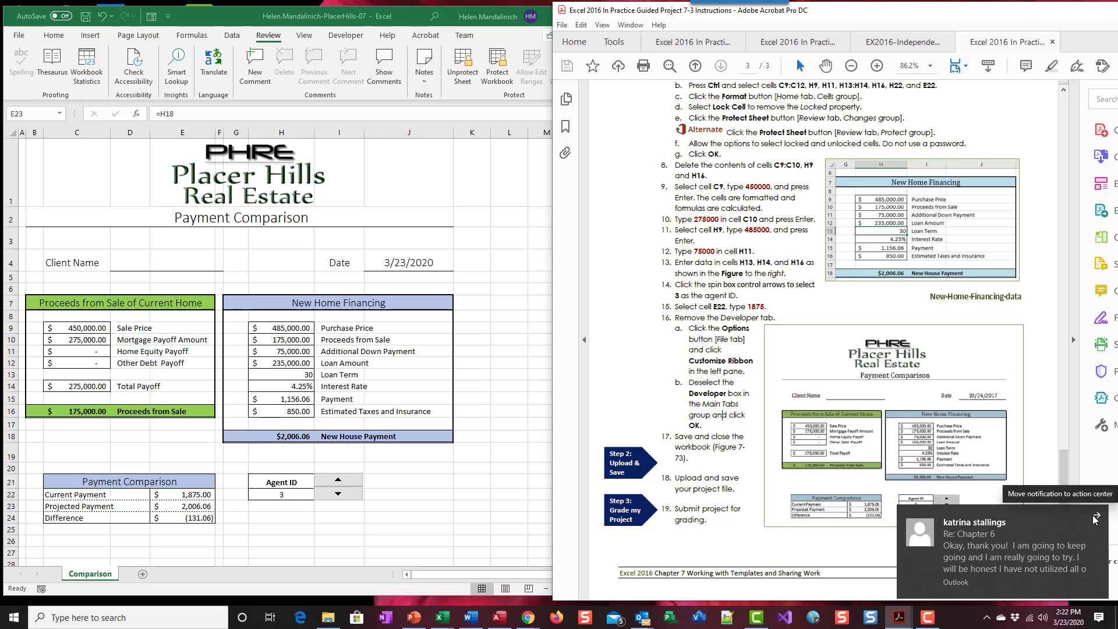
pyautogui.click(1094, 517)
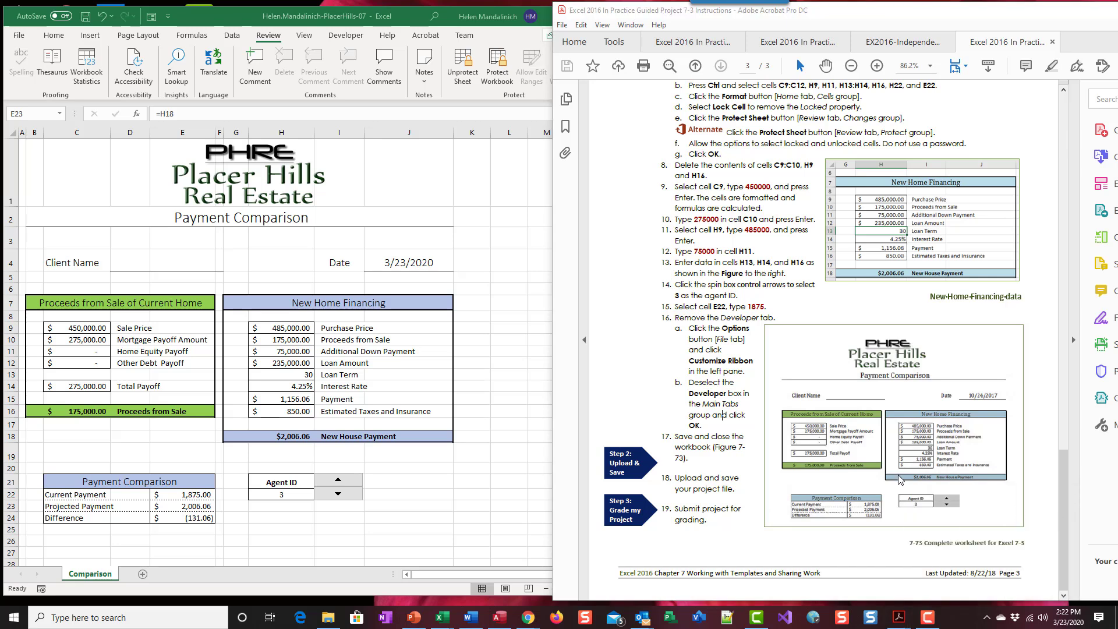
pyautogui.click(1094, 517)
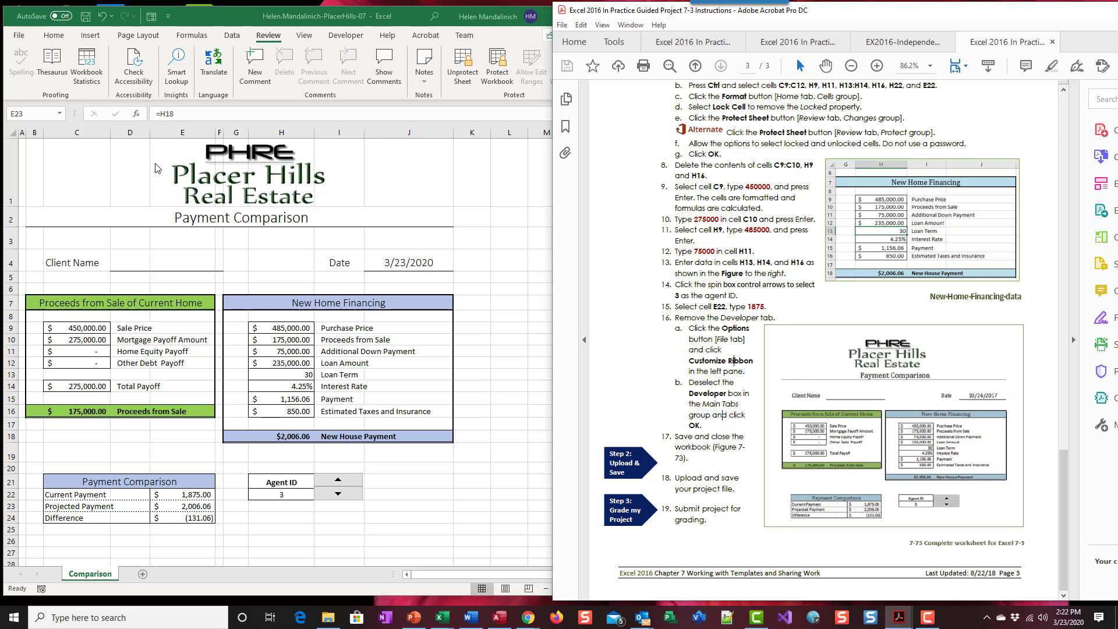
# Switch back to the Excel workbook and save it.
pyautogui.click(145, 186)
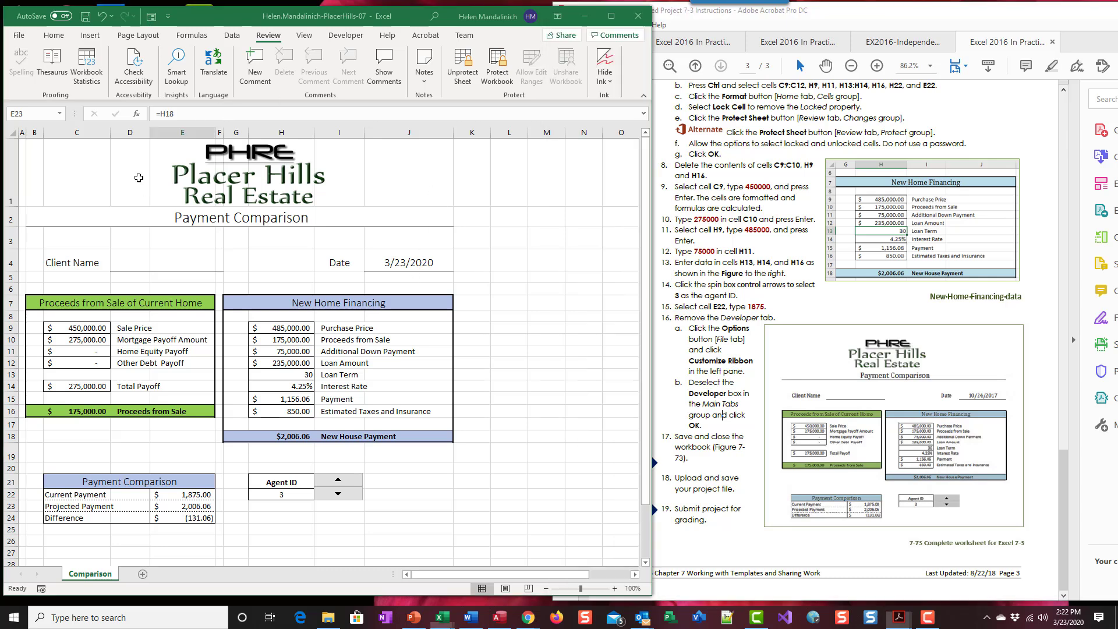
pyautogui.click(86, 17)
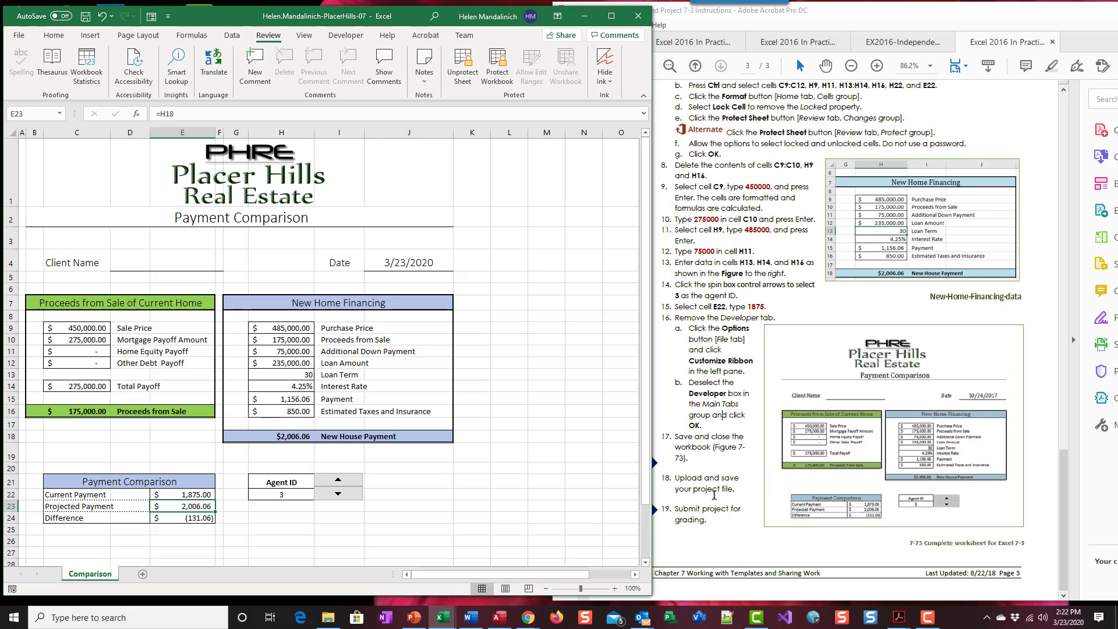